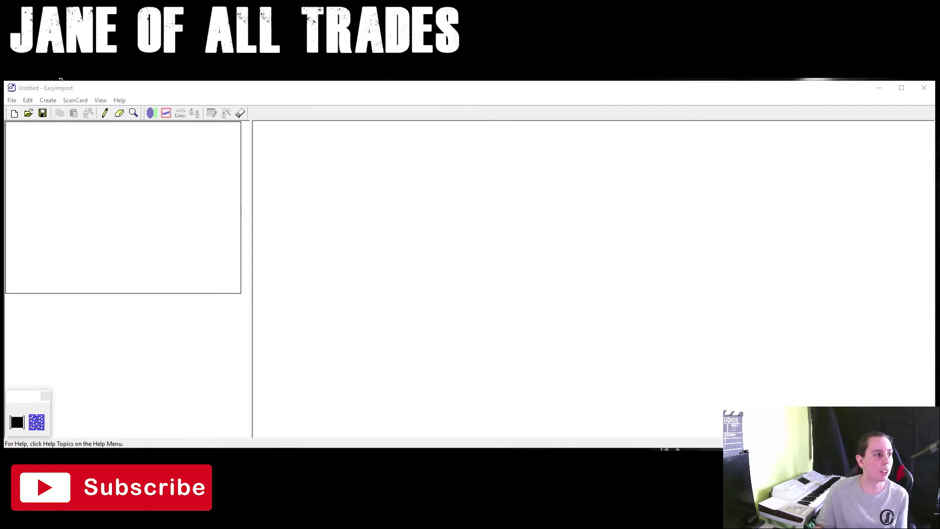
Import the 'JOAT logo design' bitmap from the JOAT folder via File > Import > Bitmap File.
left_click(240, 90)
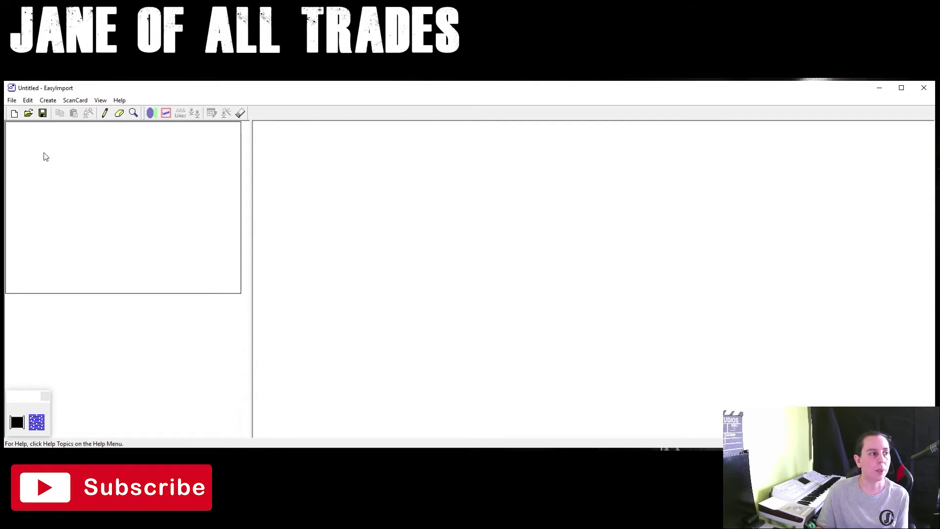
left_click(12, 100)
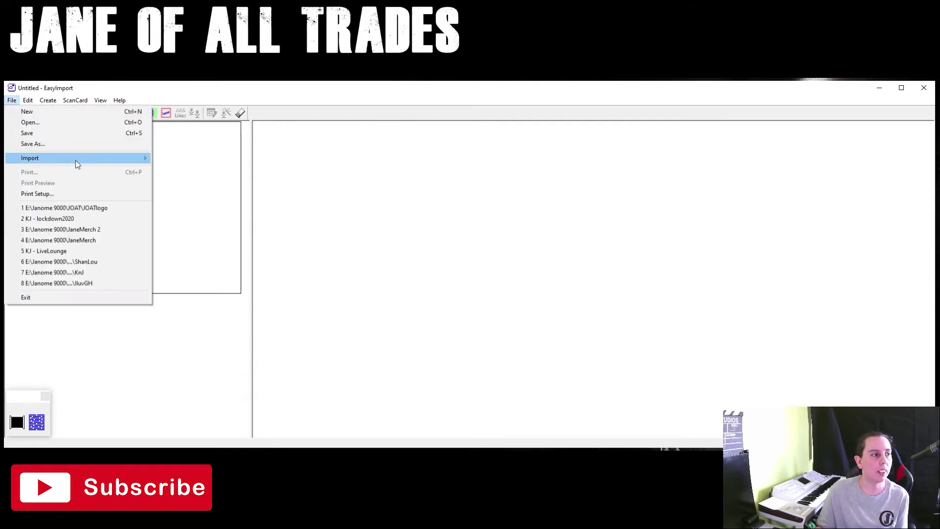
mouse_move(77, 163)
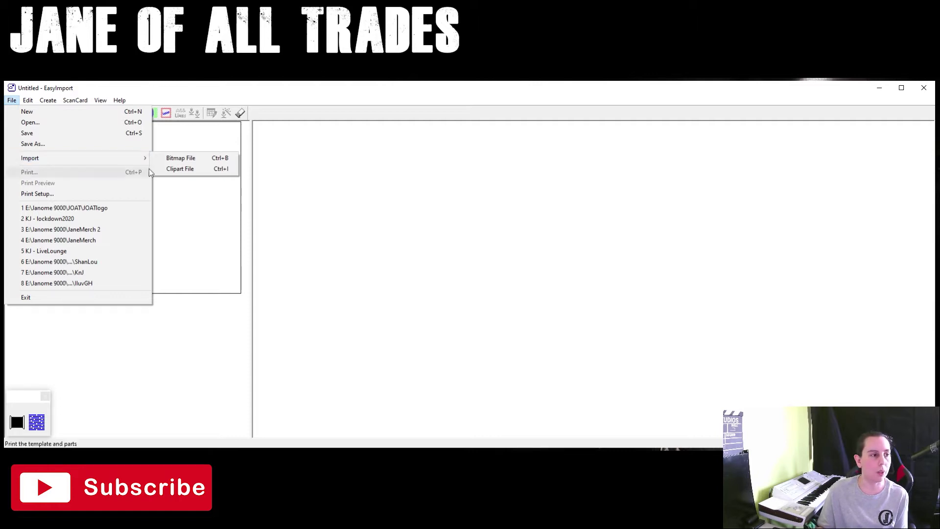
left_click(160, 158)
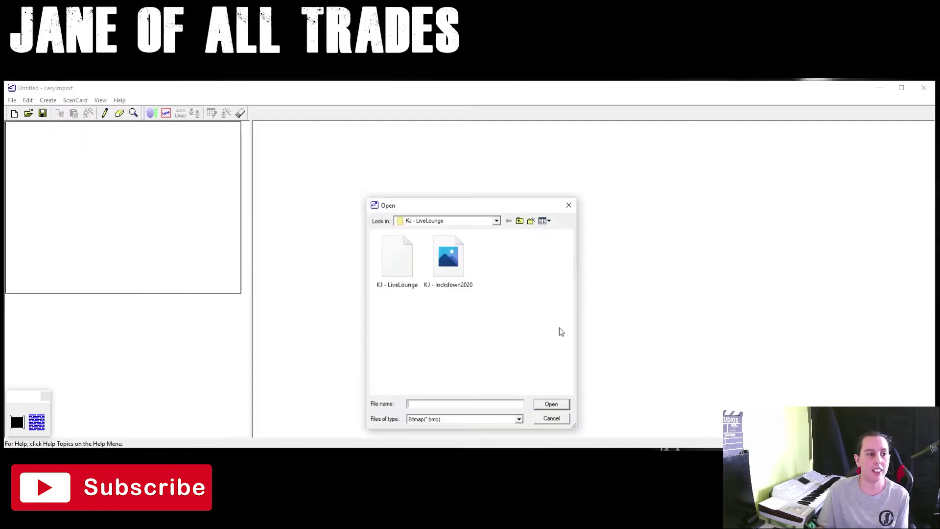
left_click(521, 224)
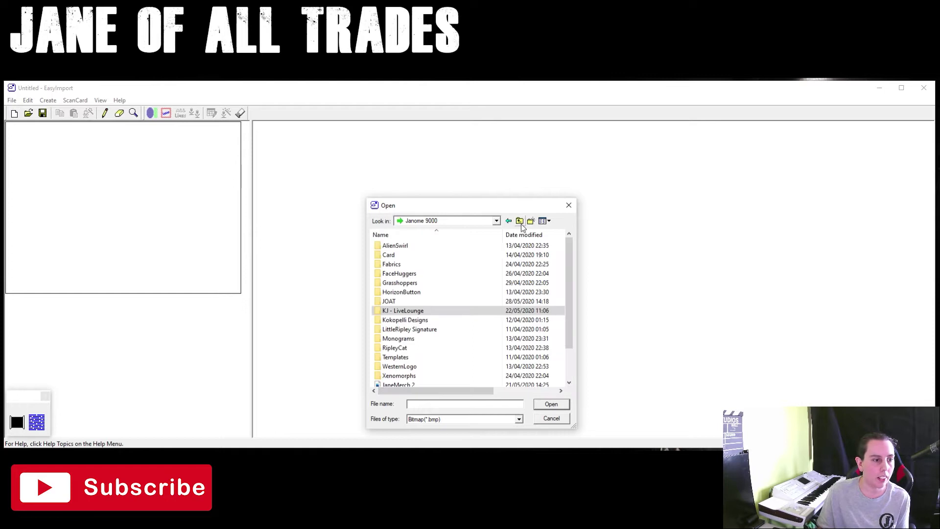
double_click(397, 304)
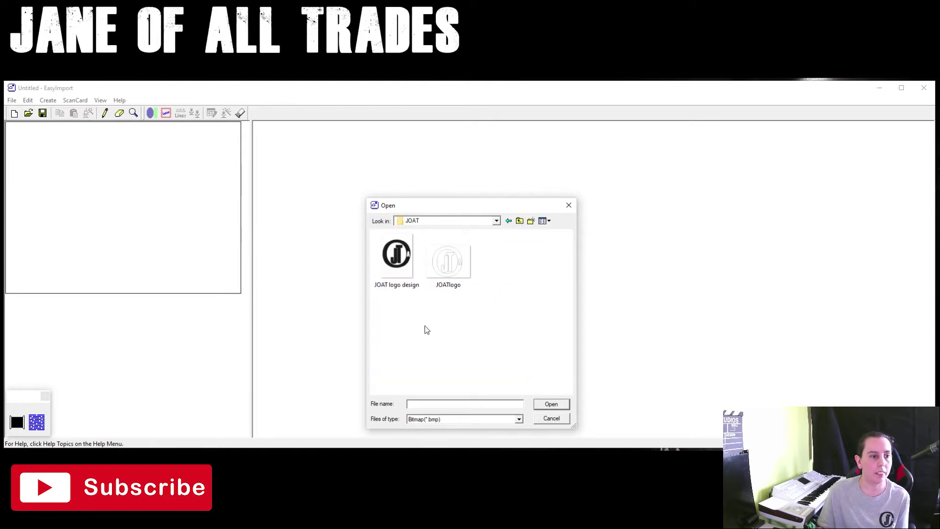
left_click(398, 272)
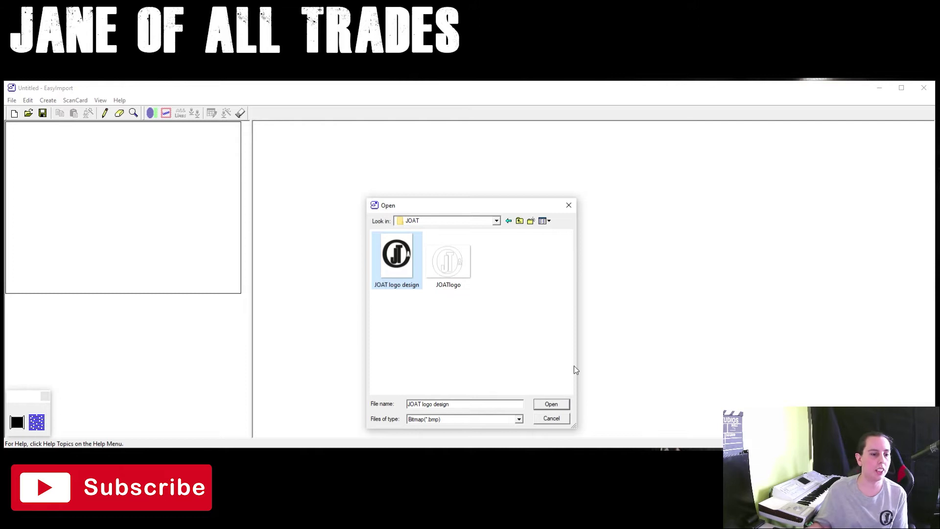
left_click(557, 404)
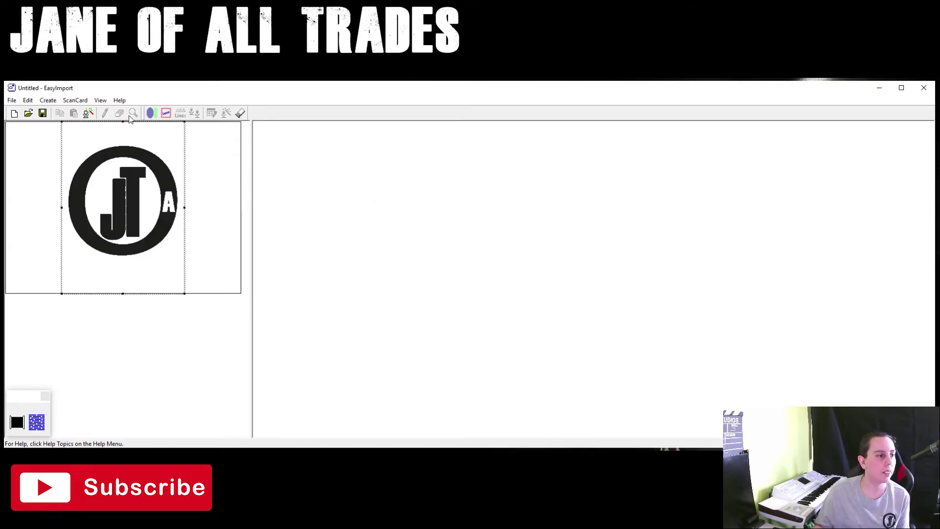
Resize, reposition and stretch the logo frame sideways until the ring spans the preview's full width.
left_click_drag(184, 293, 210, 319)
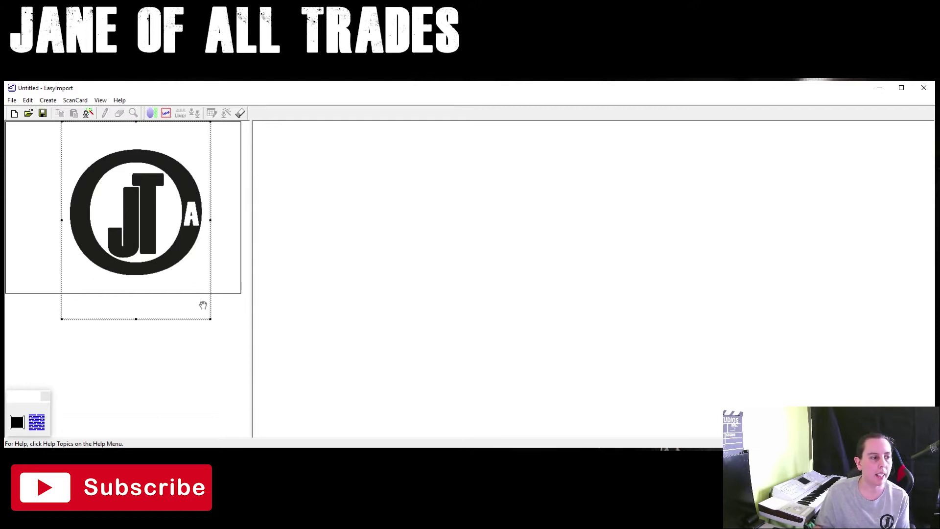
left_click_drag(176, 237, 152, 217)
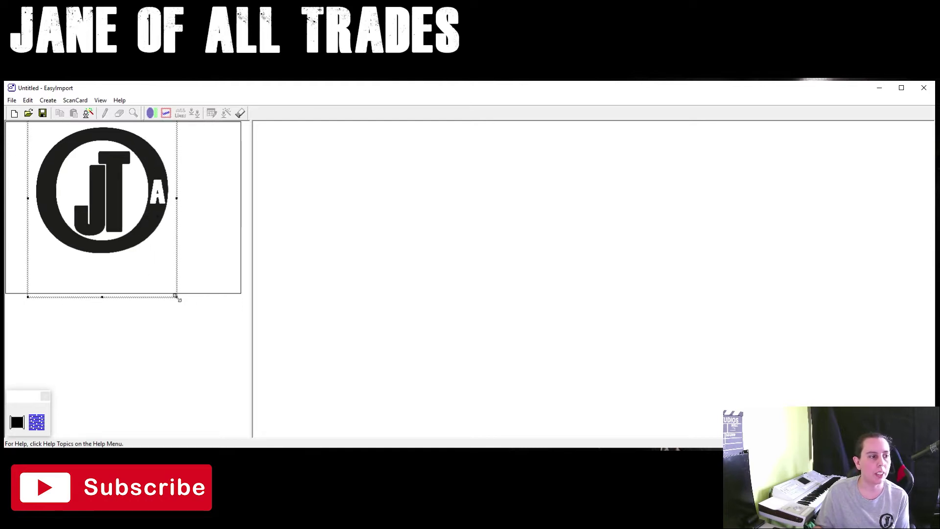
left_click_drag(176, 296, 220, 334)
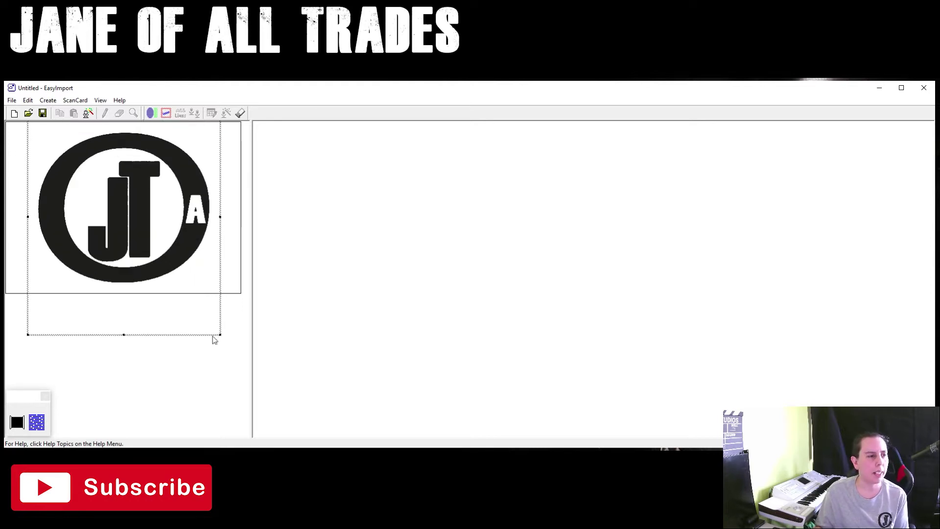
left_click_drag(221, 217, 202, 216)
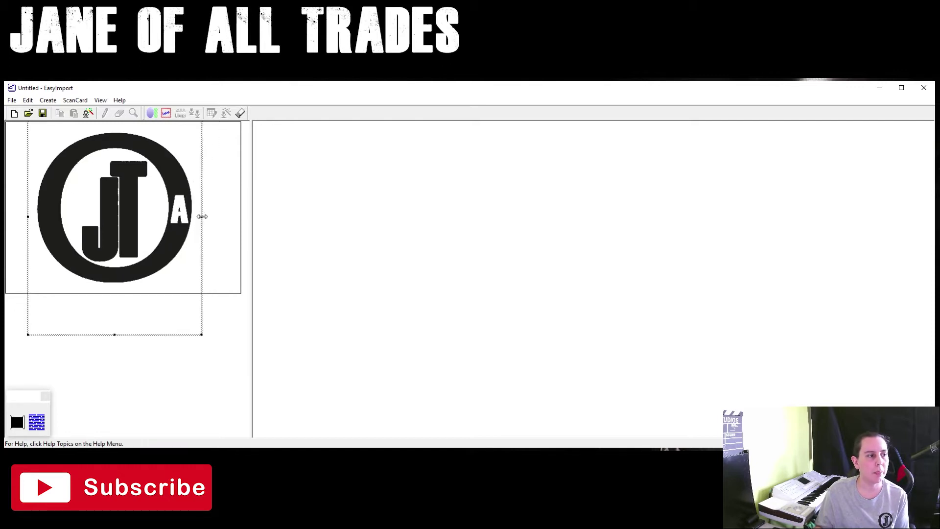
left_click_drag(154, 242, 162, 241)
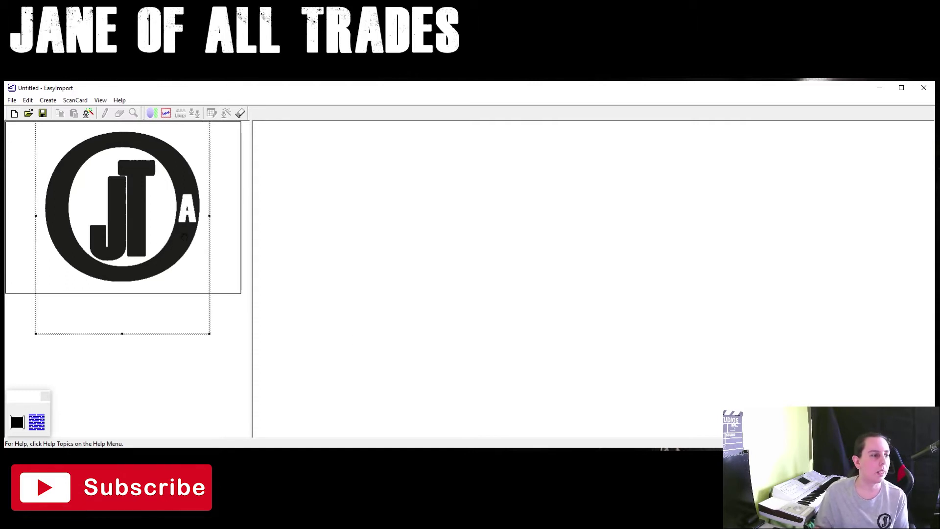
mouse_move(186, 228)
left_mouse_down()
mouse_move(164, 224)
mouse_move(194, 231)
left_mouse_up()
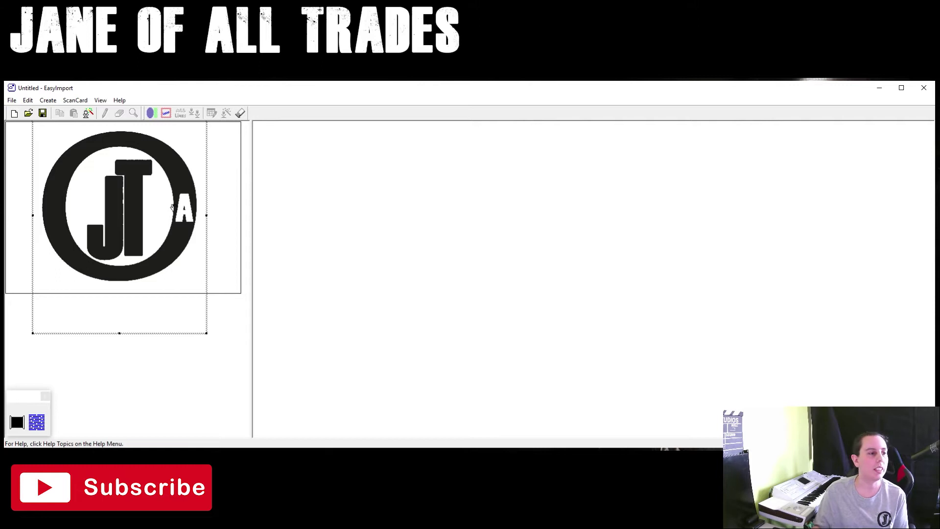
left_click_drag(206, 218, 245, 221)
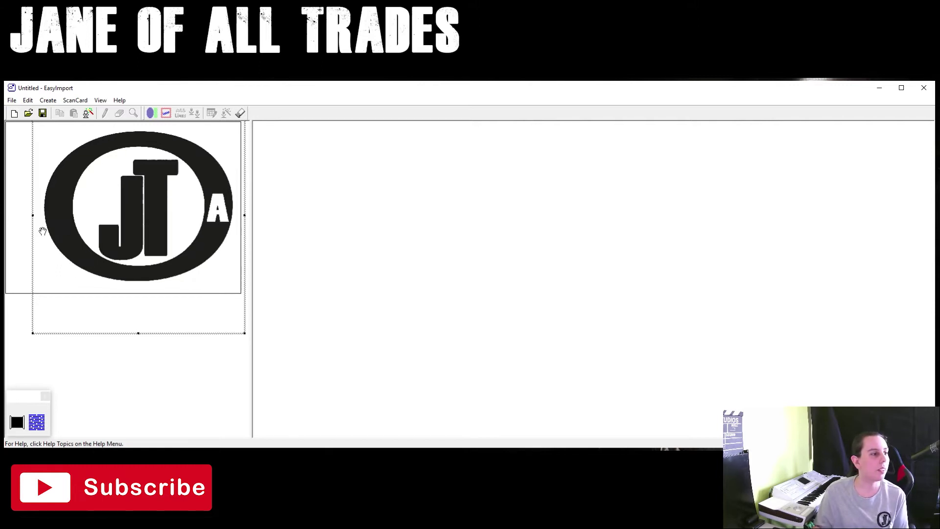
left_click_drag(34, 218, 6, 215)
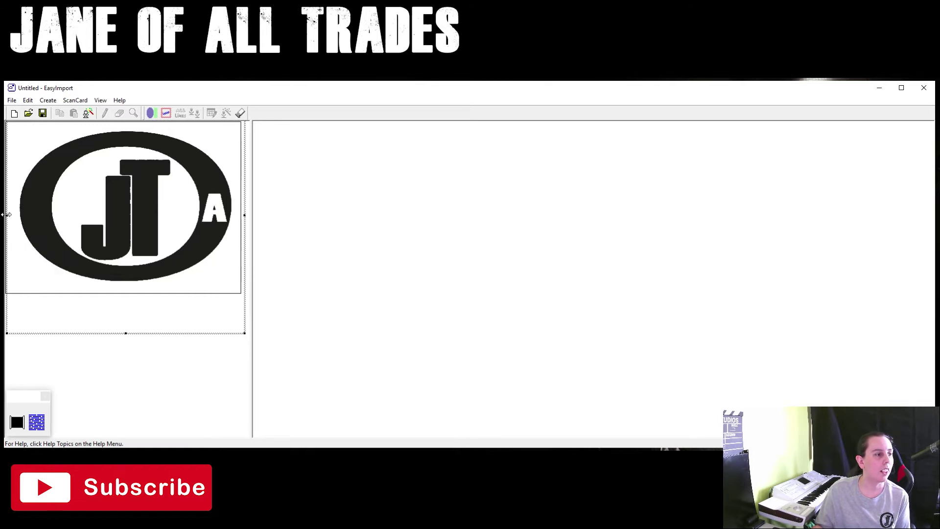
left_click_drag(73, 214, 73, 214)
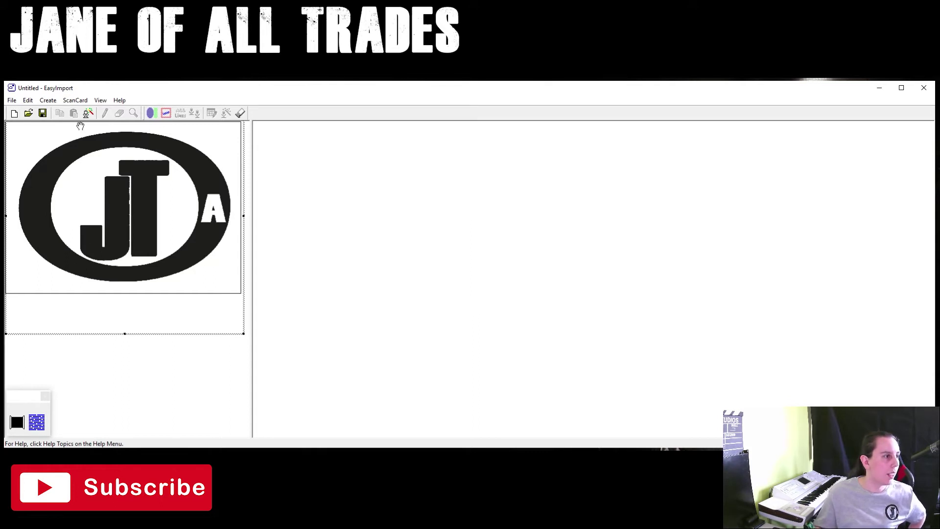
In Tracing Options choose 4 dots, black/dark gray only, and High colour sensitivity.
left_click(28, 99)
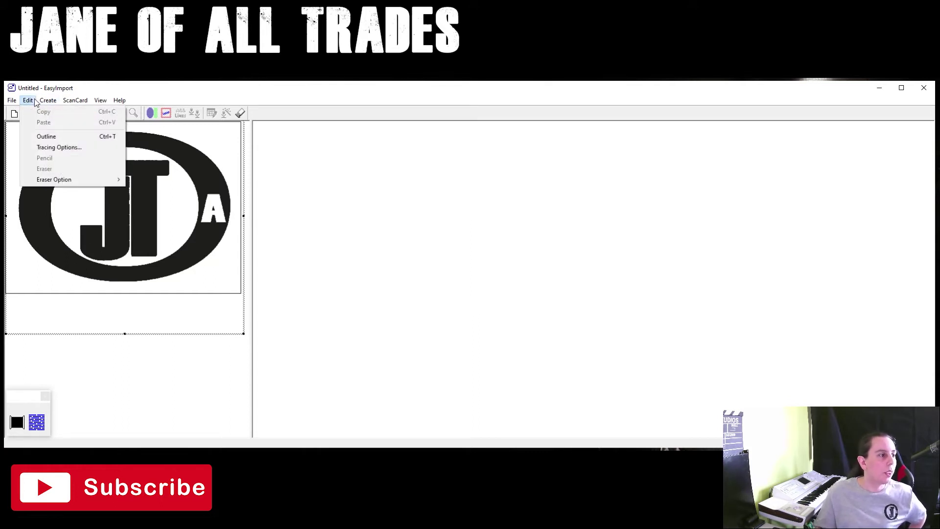
left_click(28, 100)
left_click(47, 100)
left_click(58, 148)
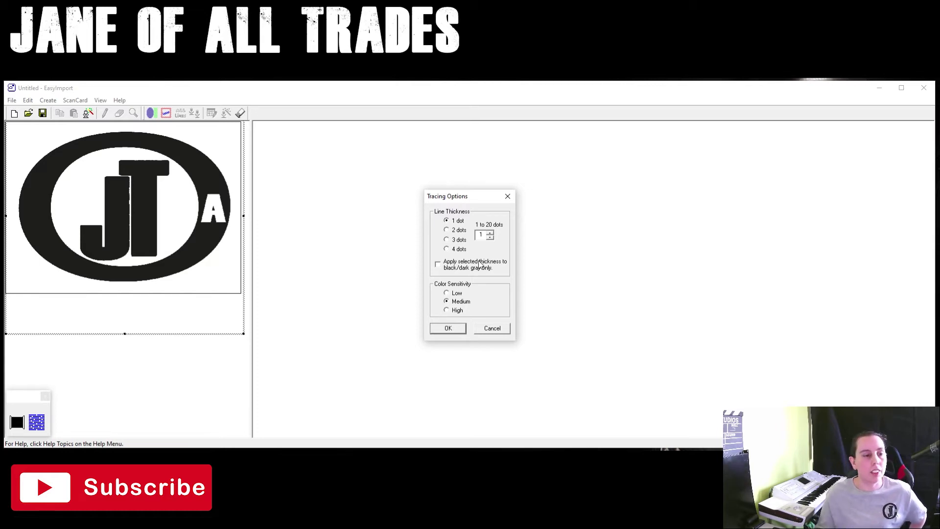
left_click(446, 249)
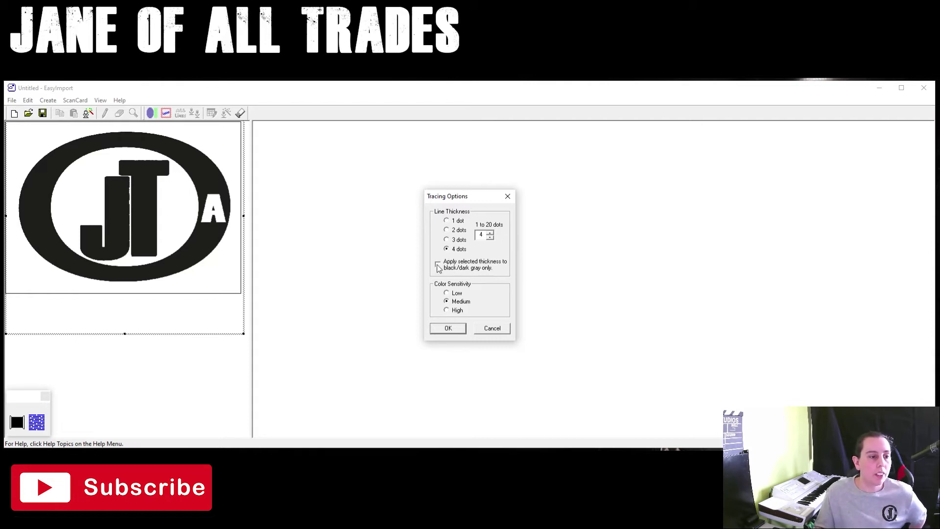
left_click(438, 264)
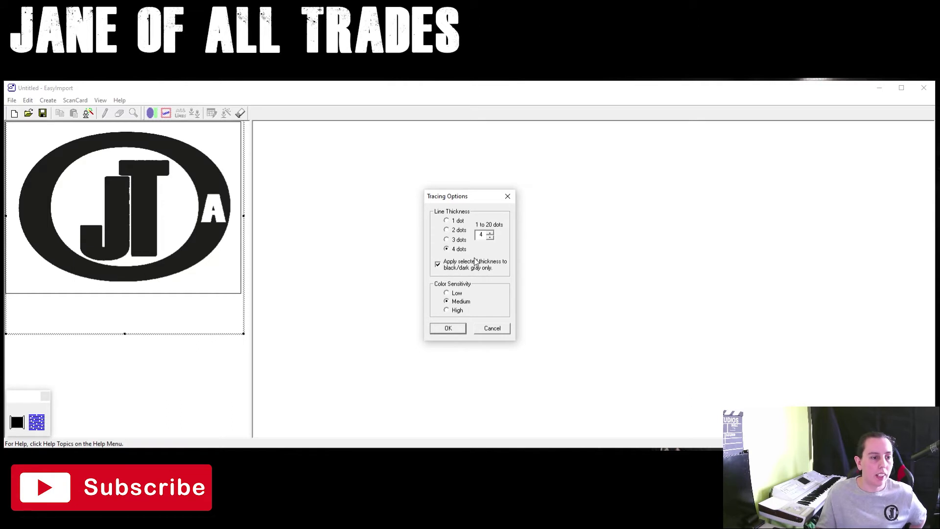
left_click(451, 312)
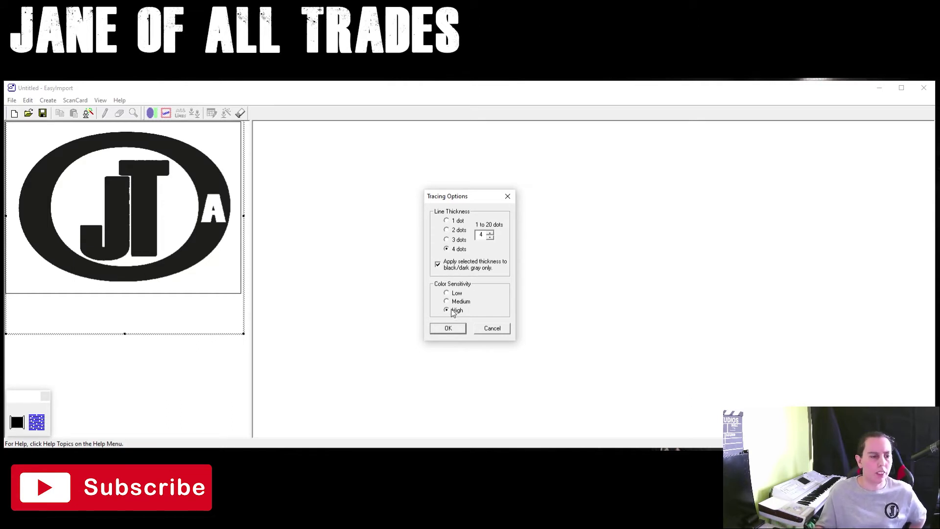
left_click(449, 329)
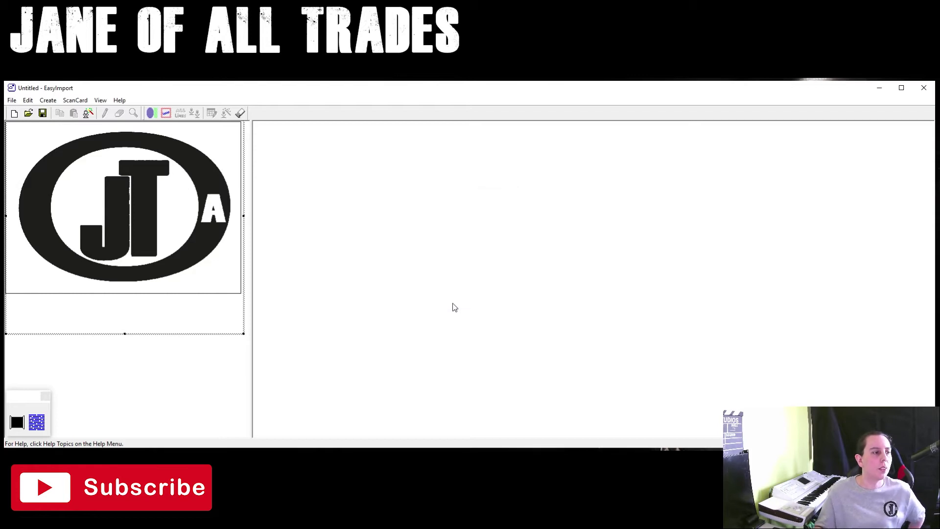
Trace the logo into outline shapes and select the letter J region.
left_click(28, 99)
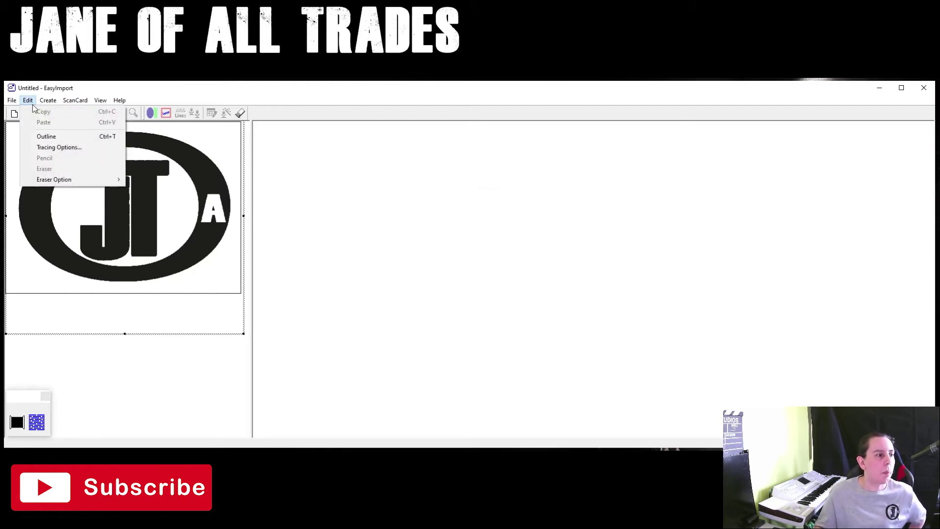
left_click(55, 136)
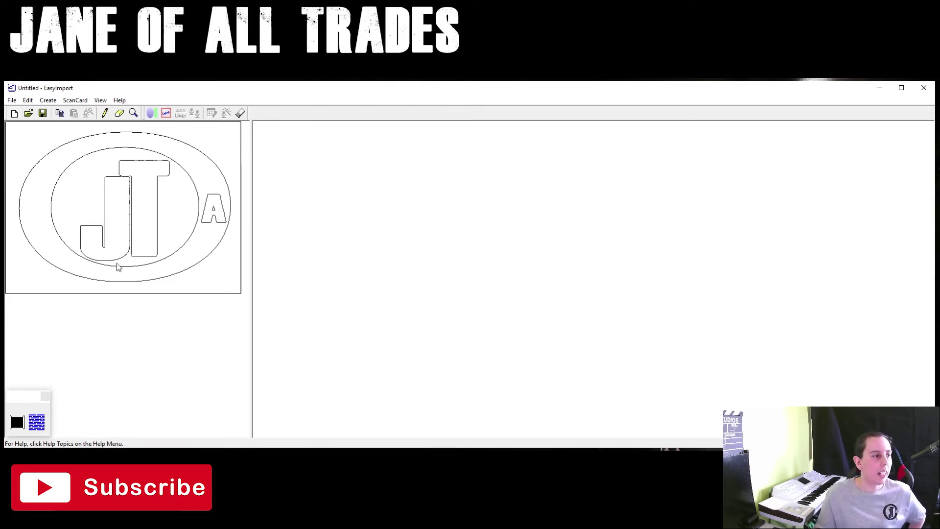
left_click(117, 227)
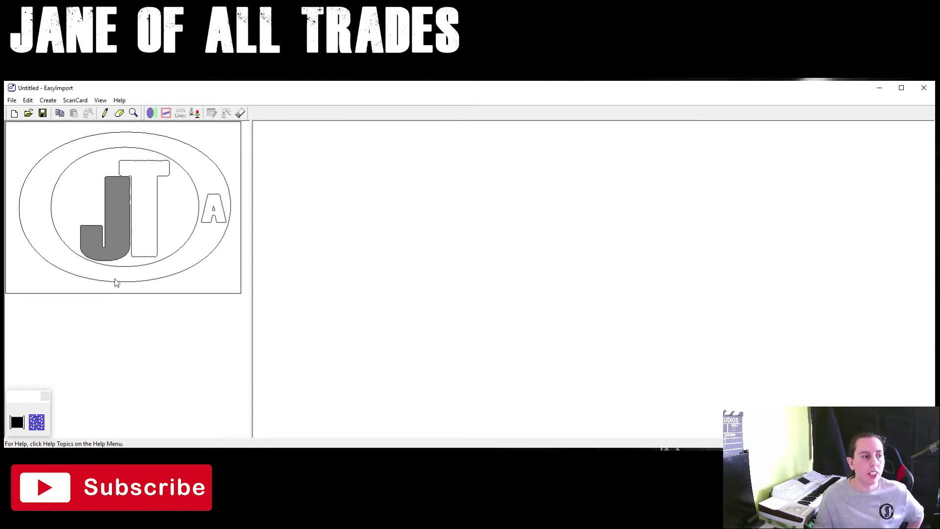
left_click(120, 215)
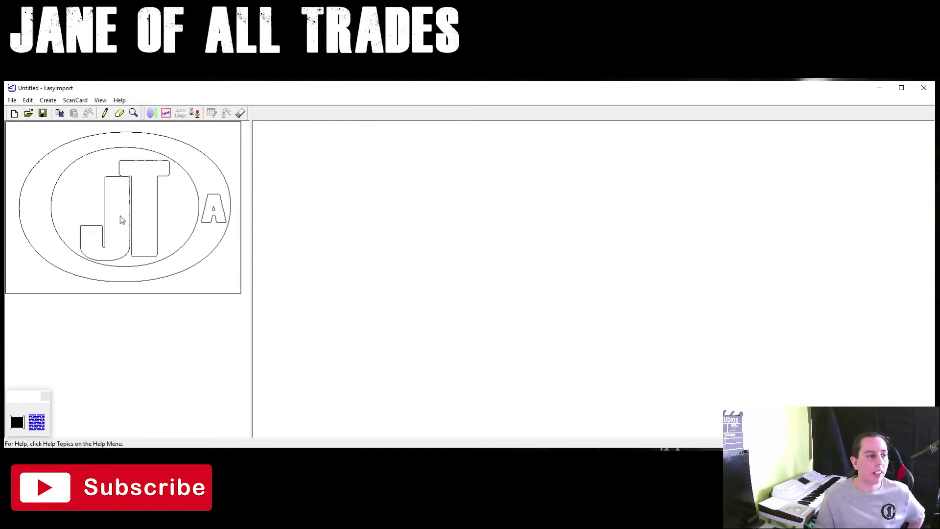
left_click(120, 216)
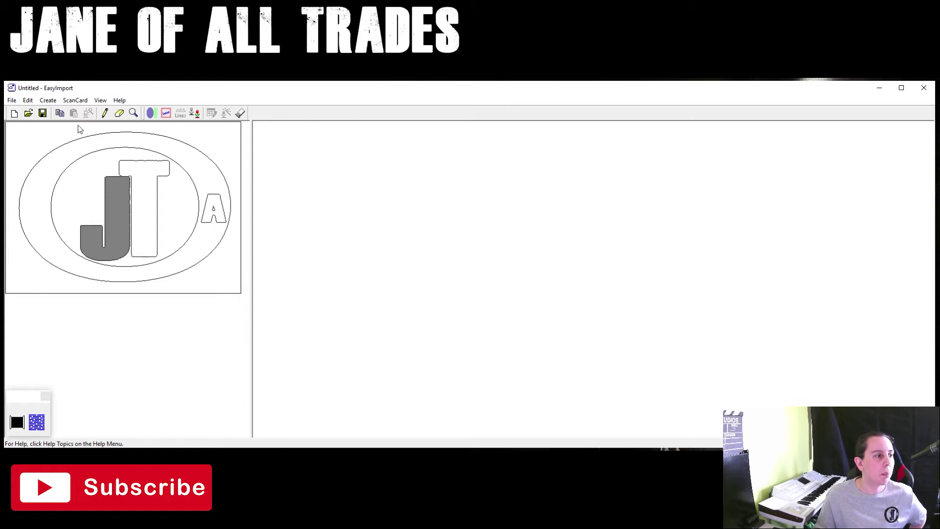
Register the J, the T and the outer ring as stitch parts.
left_click(49, 101)
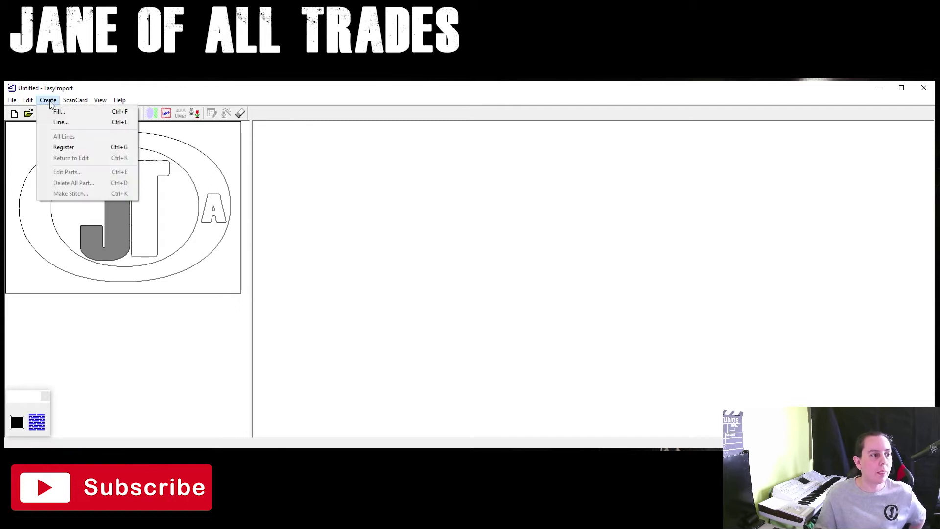
left_click(70, 147)
left_click(151, 199)
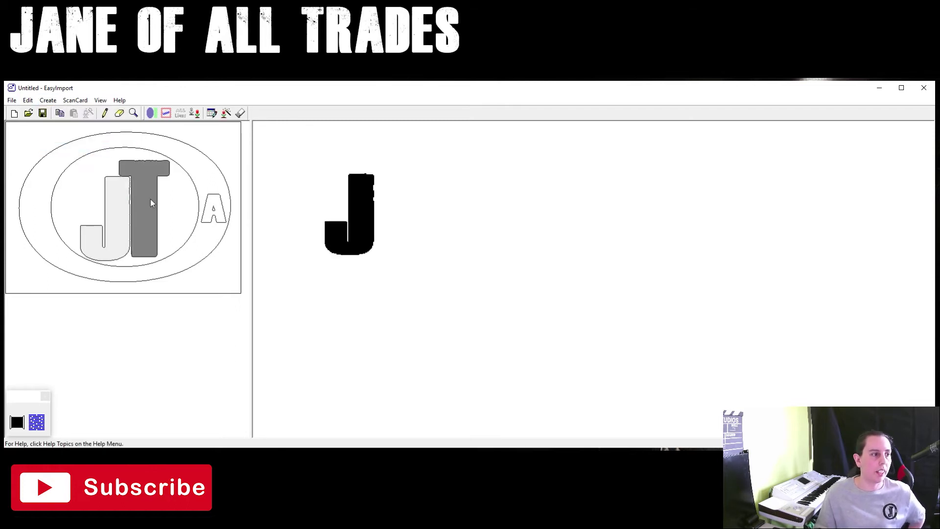
left_click(53, 102)
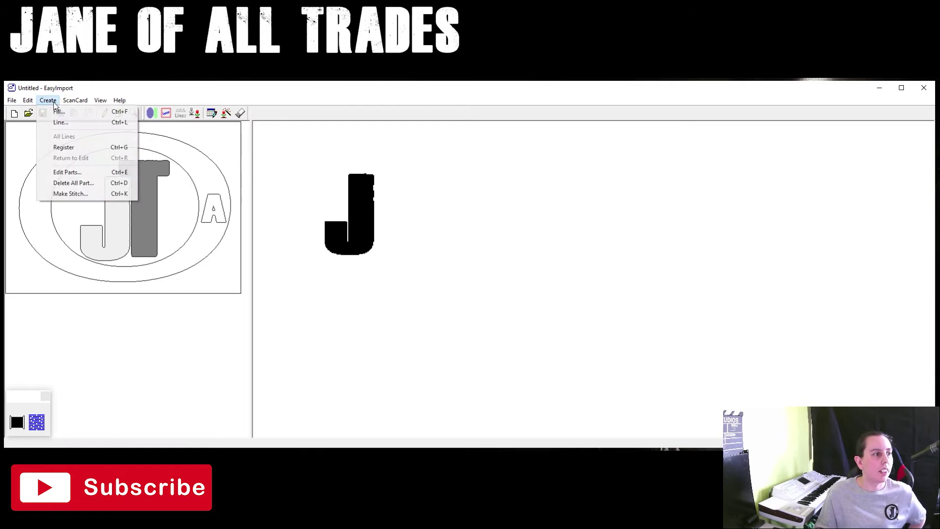
left_click(75, 147)
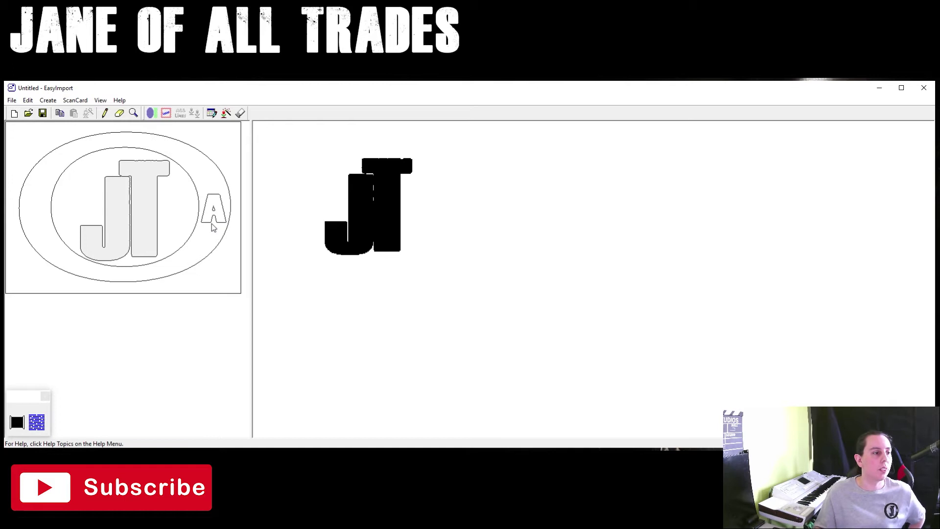
left_click(201, 171)
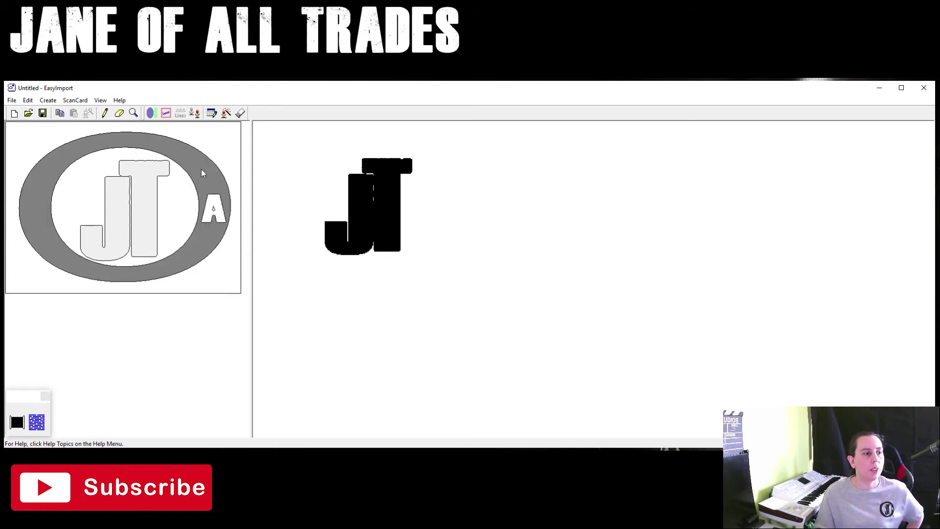
left_click(48, 99)
left_click(69, 147)
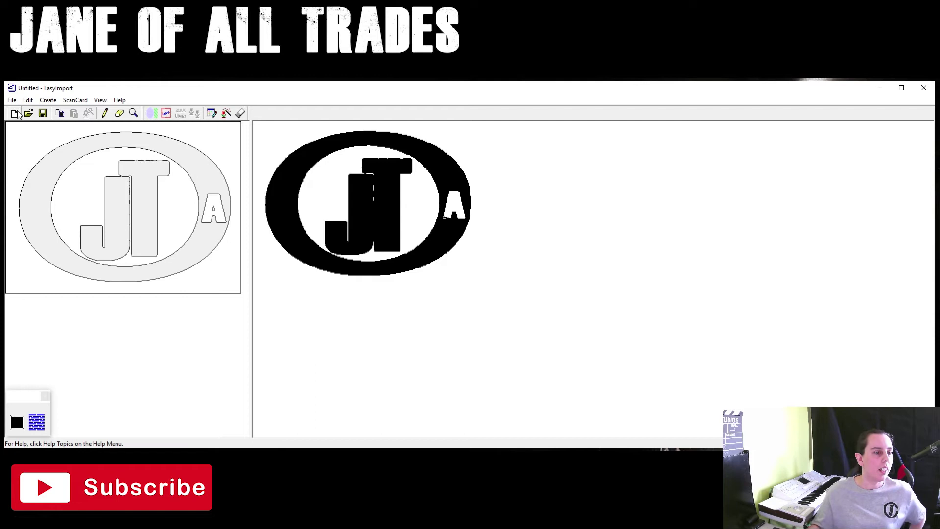
Register the inner oval and the letter A as stitch parts.
left_click(86, 187)
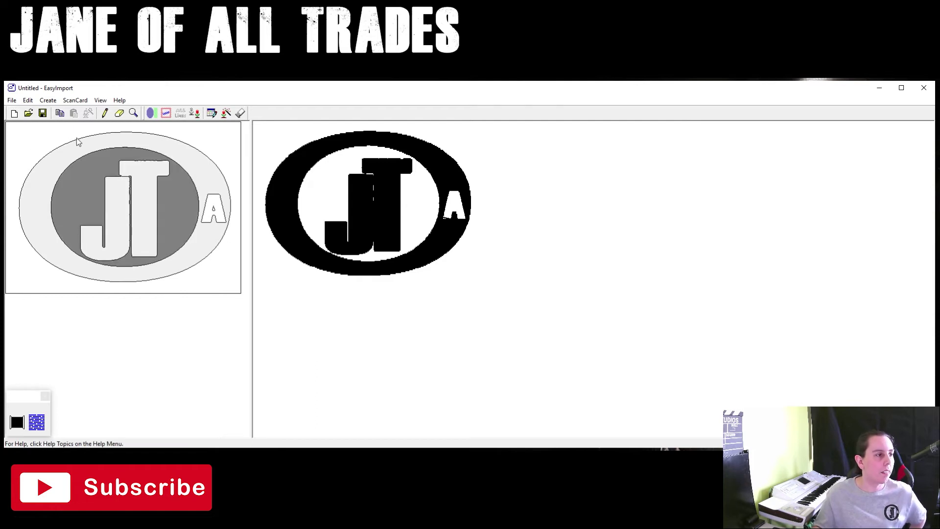
left_click(54, 101)
left_click(72, 145)
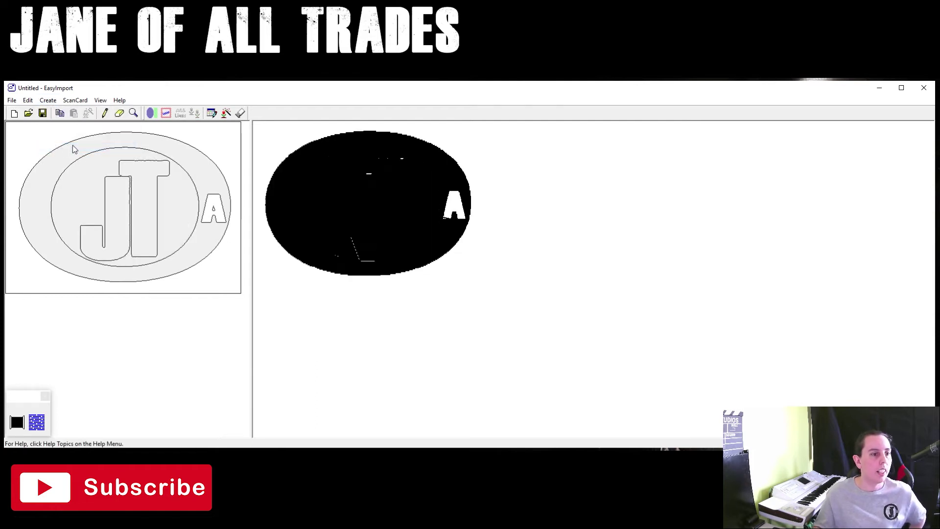
left_click(206, 210)
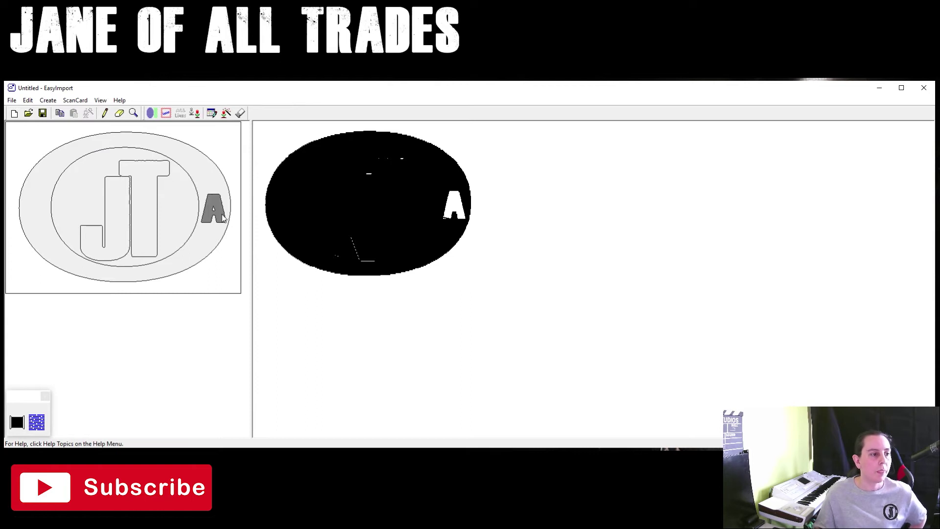
left_click(48, 100)
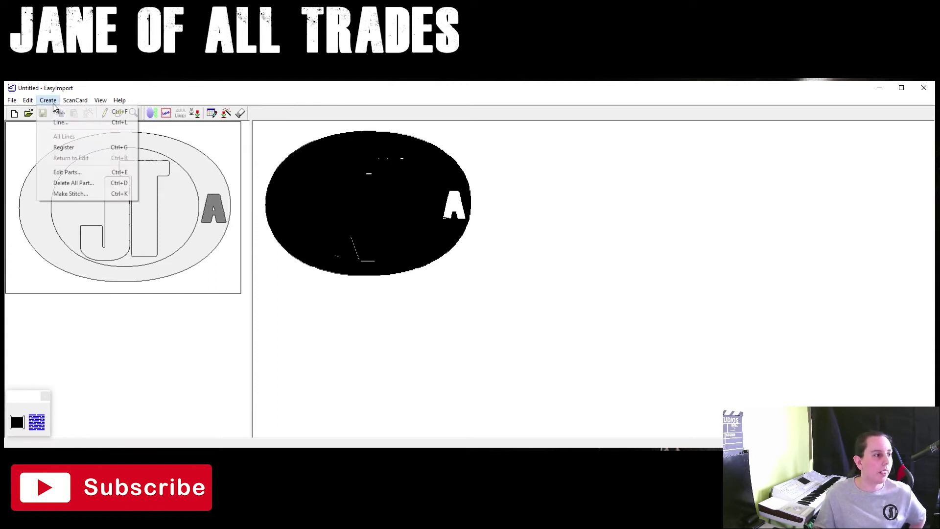
left_click(78, 147)
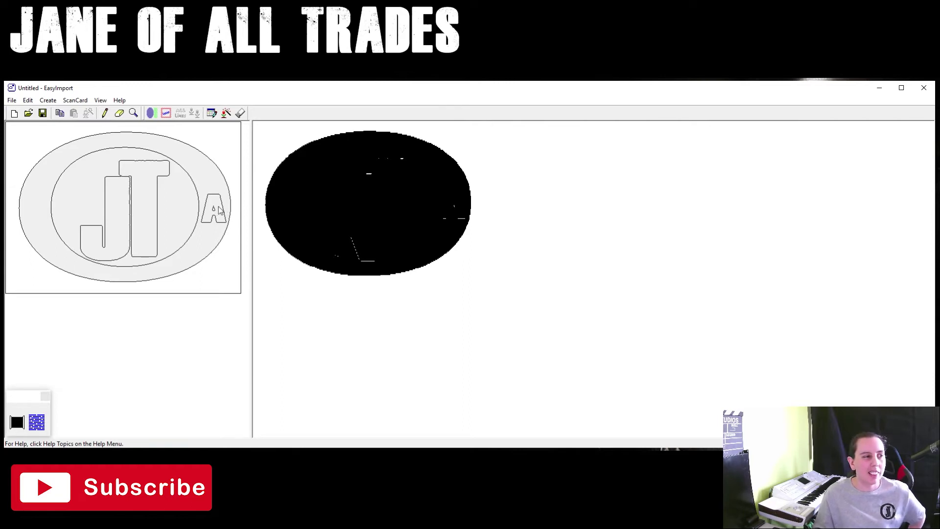
left_click(133, 113)
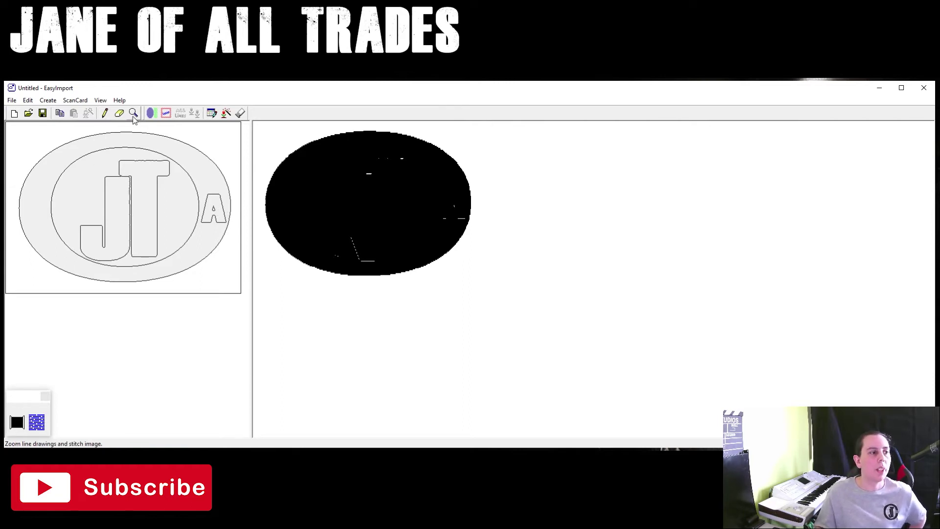
Zoom in twice on the letter A and select its small inner hole.
left_click(210, 225)
left_click(214, 249)
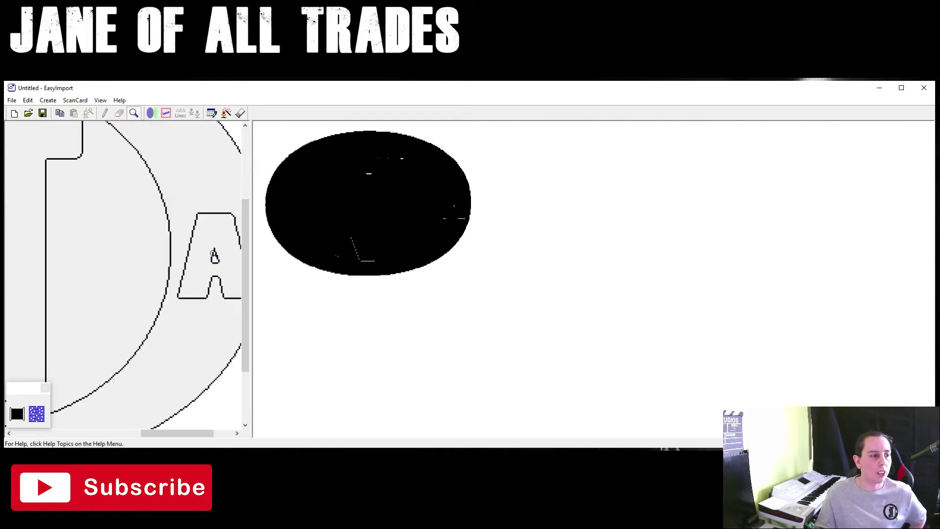
left_click_drag(195, 433, 205, 433)
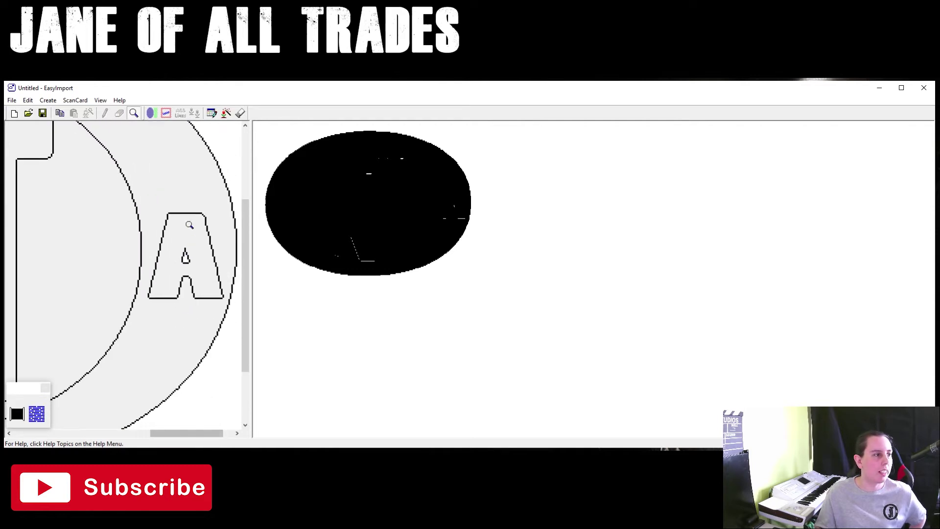
left_click(133, 113)
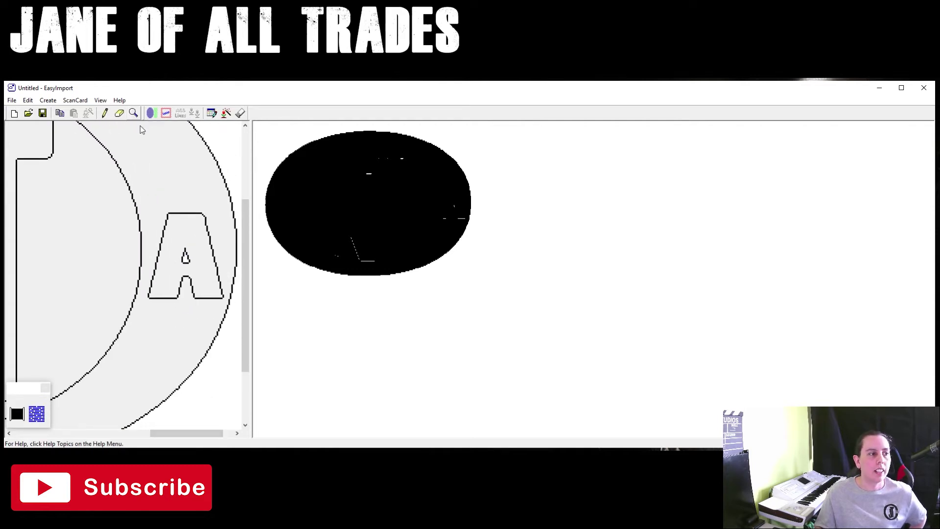
left_click(185, 258)
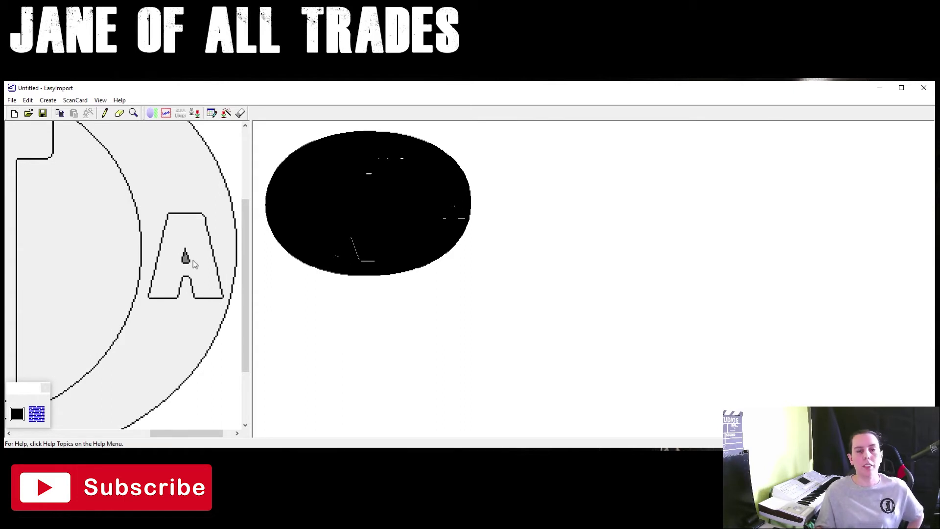
Register the A's inner hole as part 6 and open the Edit Parts list.
left_click(47, 100)
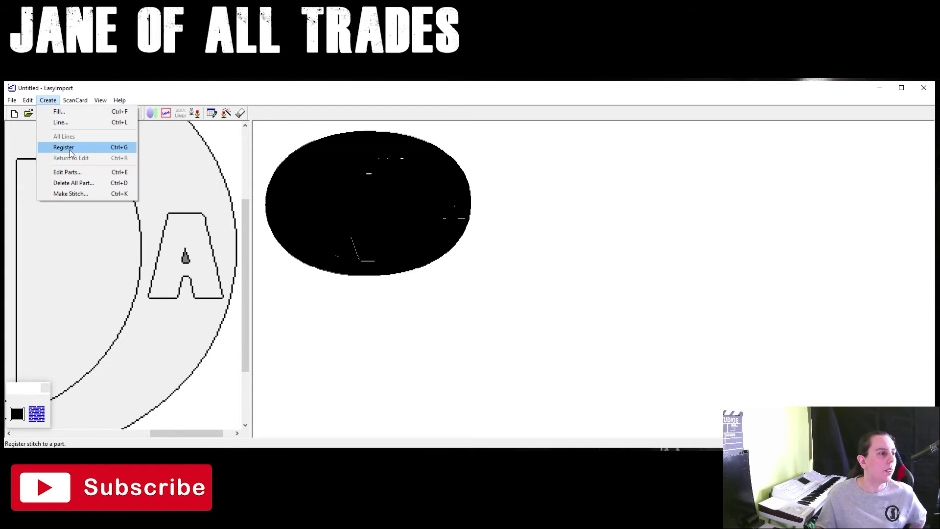
left_click(57, 145)
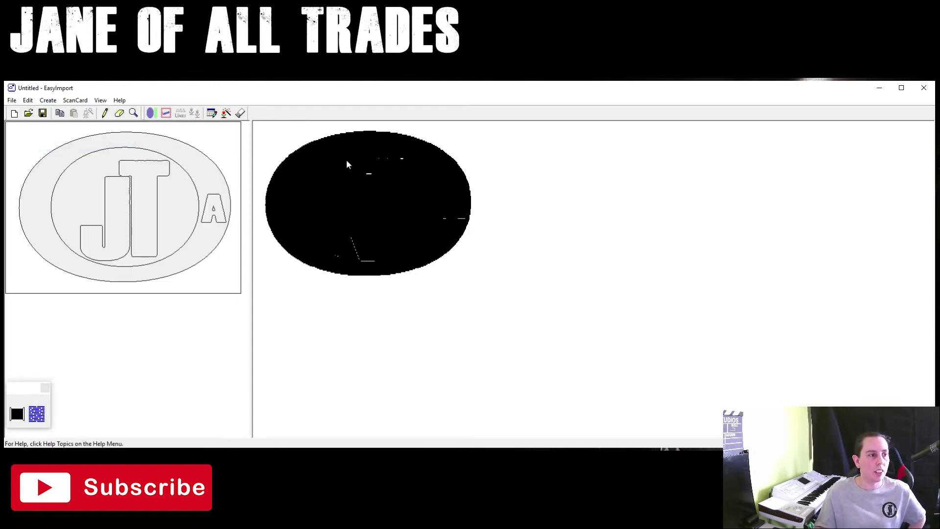
left_click(212, 113)
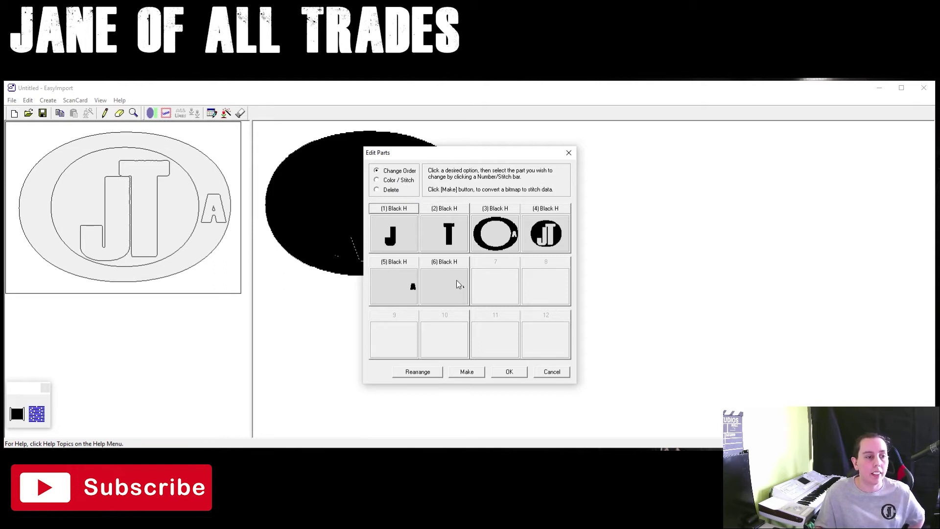
Reorder parts as A-hole, T, ring, JT oval, A, leaving the J sixth.
left_click(451, 262)
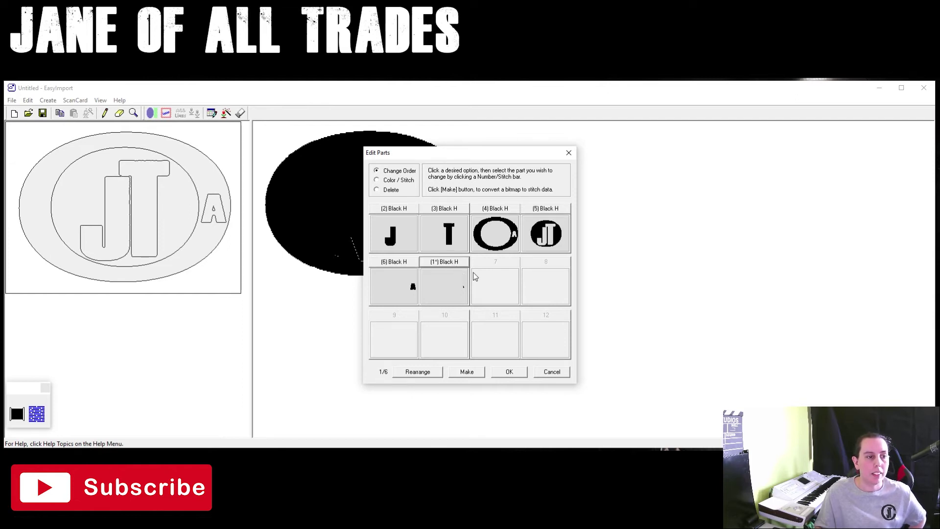
left_click(448, 210)
left_click(485, 209)
left_click(544, 209)
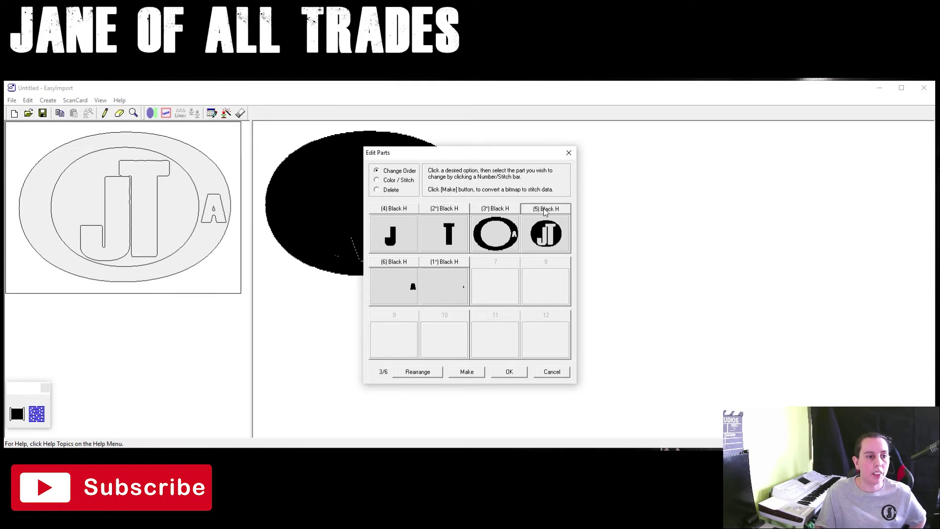
left_click(397, 262)
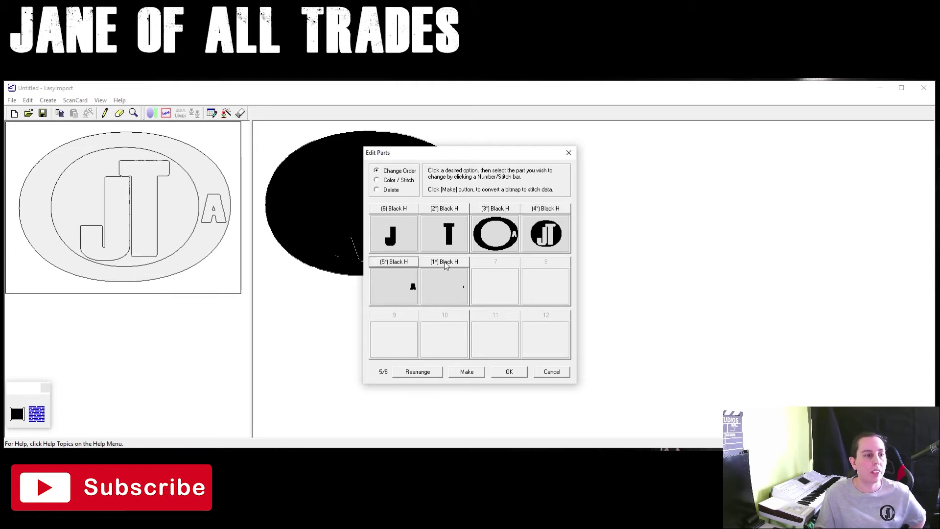
left_click(376, 180)
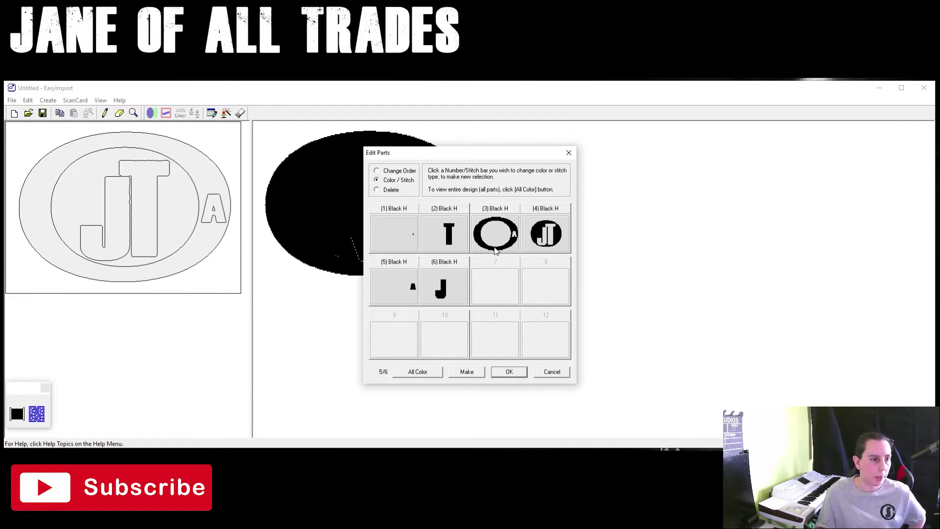
Change the fill colour of part 4 (inner oval) and part 5 (the A) to Peach (212).
left_click(458, 265)
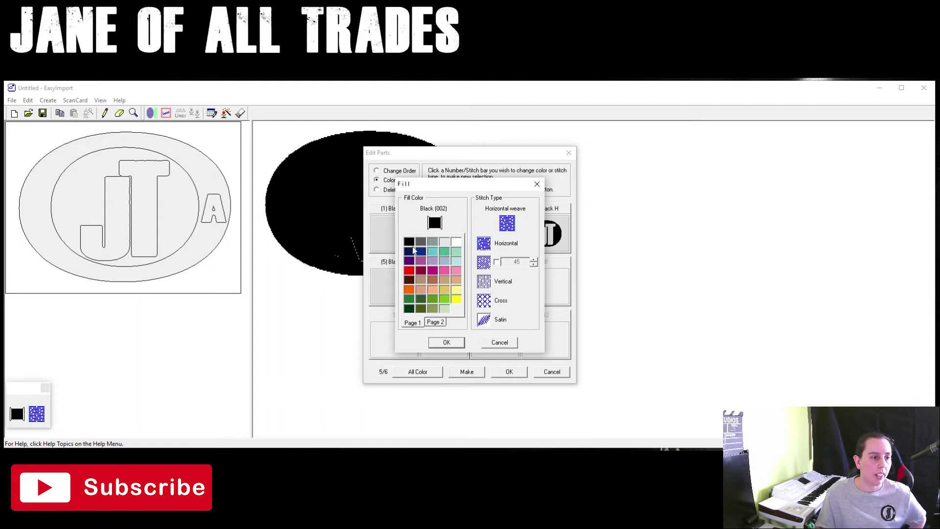
left_click(454, 344)
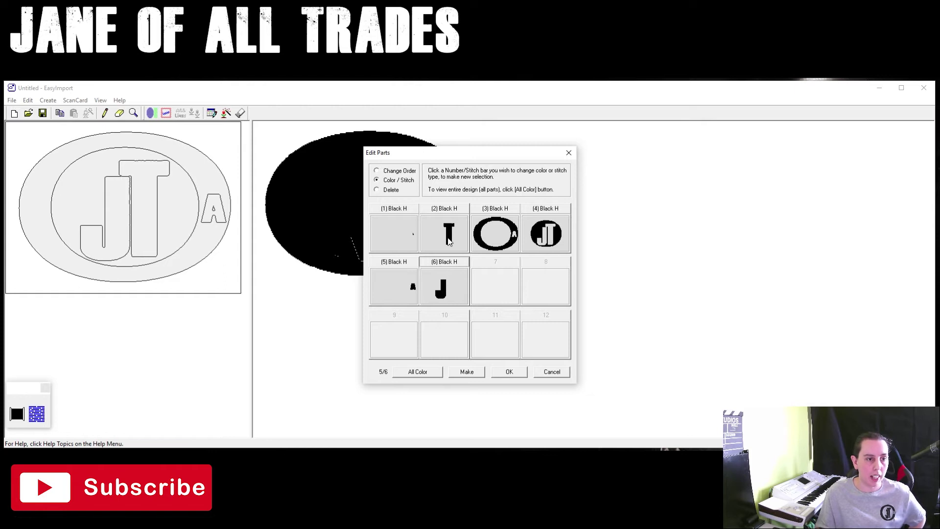
left_click(556, 212)
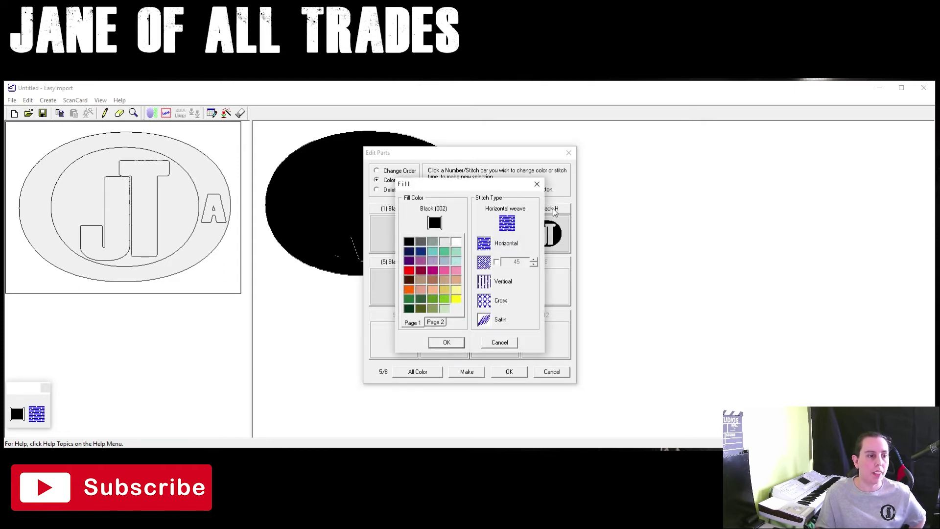
left_click(433, 290)
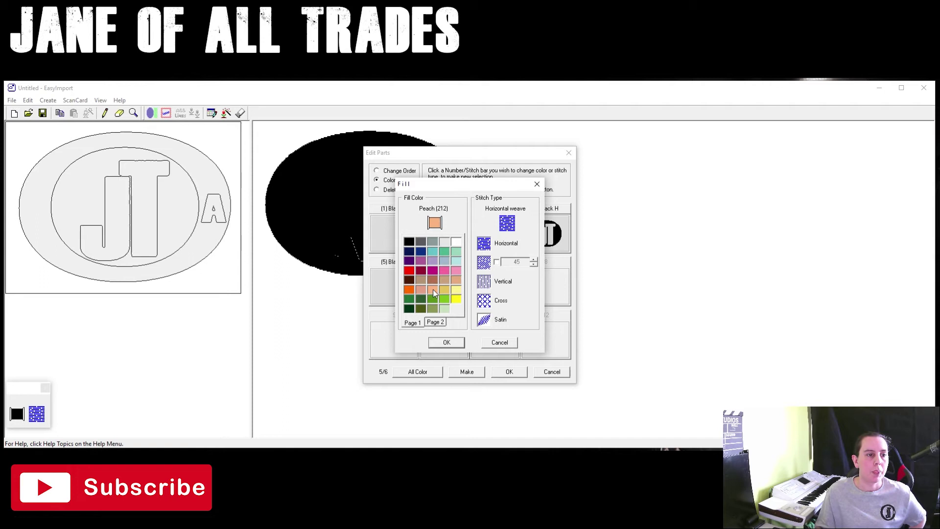
left_click(446, 342)
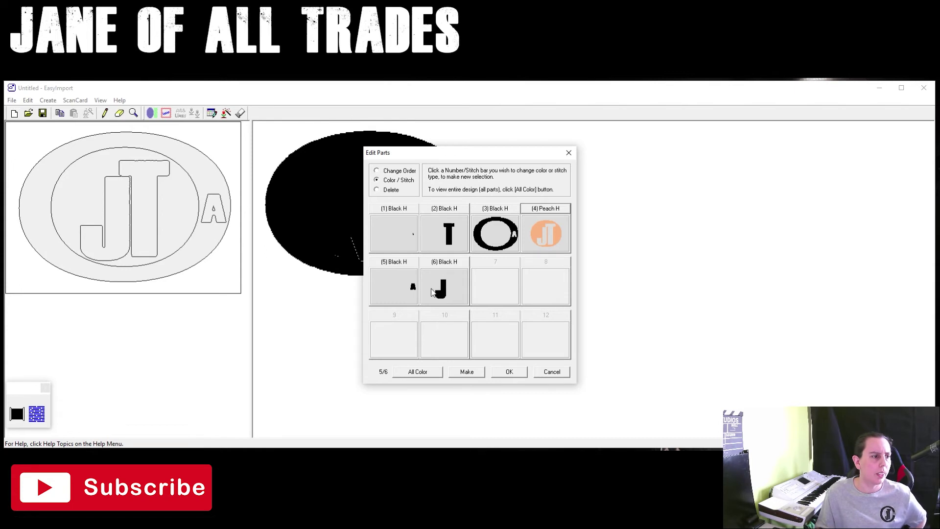
left_click(404, 268)
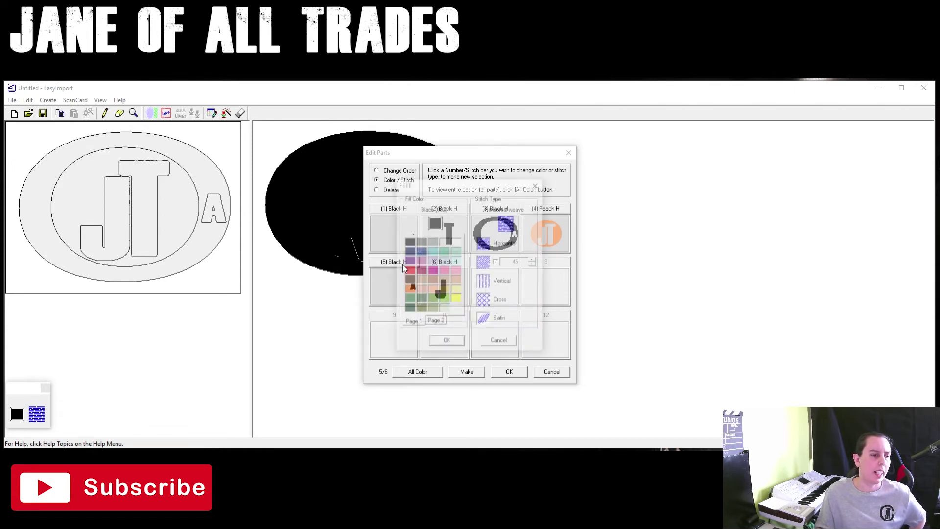
left_click(435, 291)
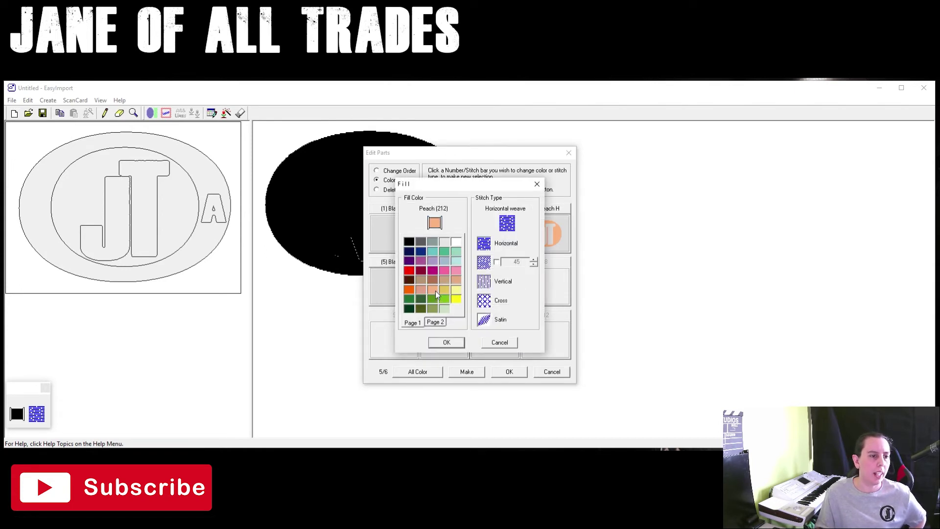
left_click(454, 341)
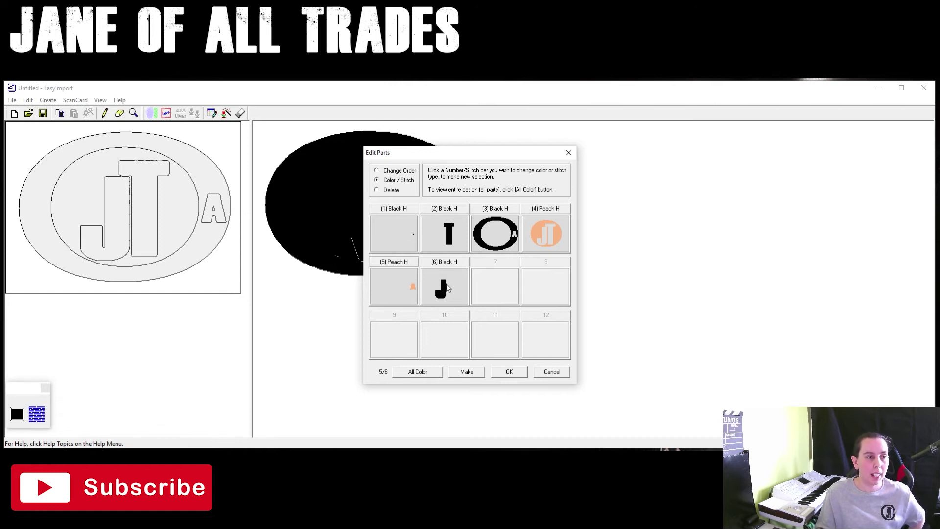
Set parts 3, 1 and 2 to Diagonal weave (45 deg) fill.
left_click(491, 213)
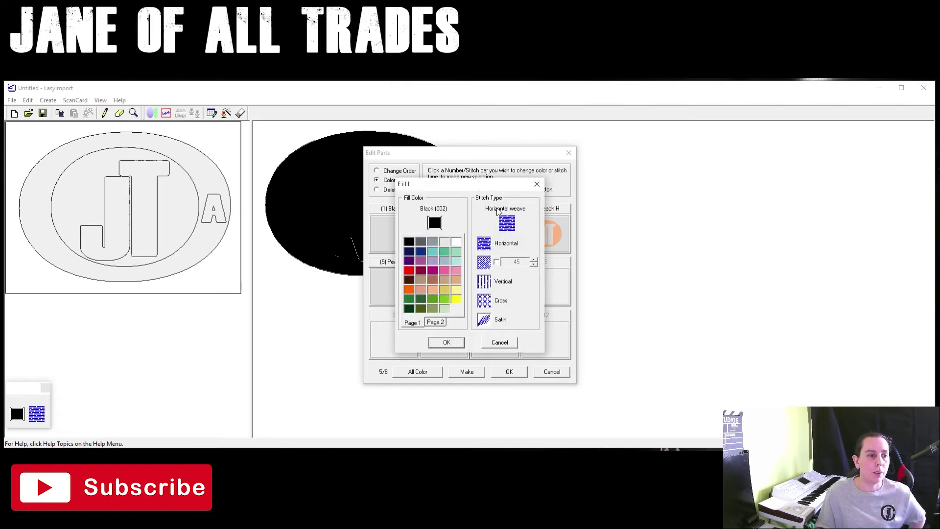
left_click(484, 263)
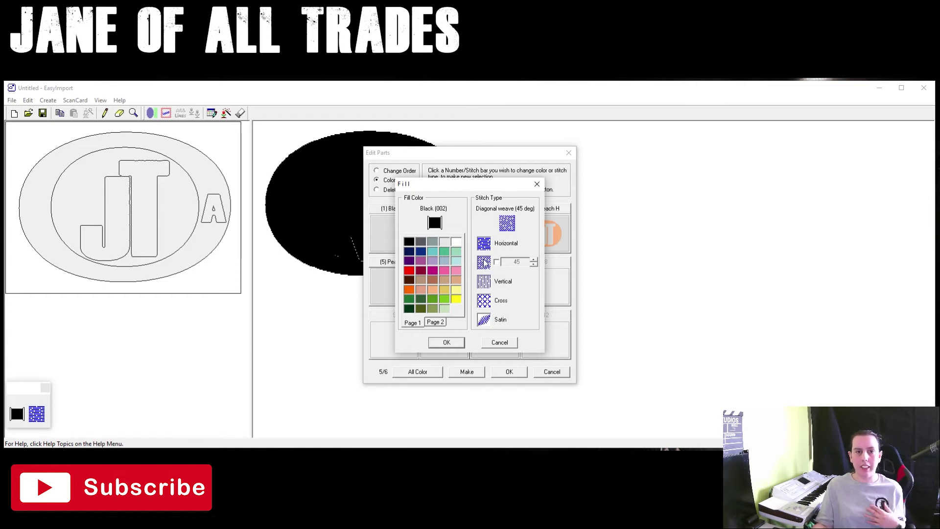
left_click(447, 343)
left_click(406, 208)
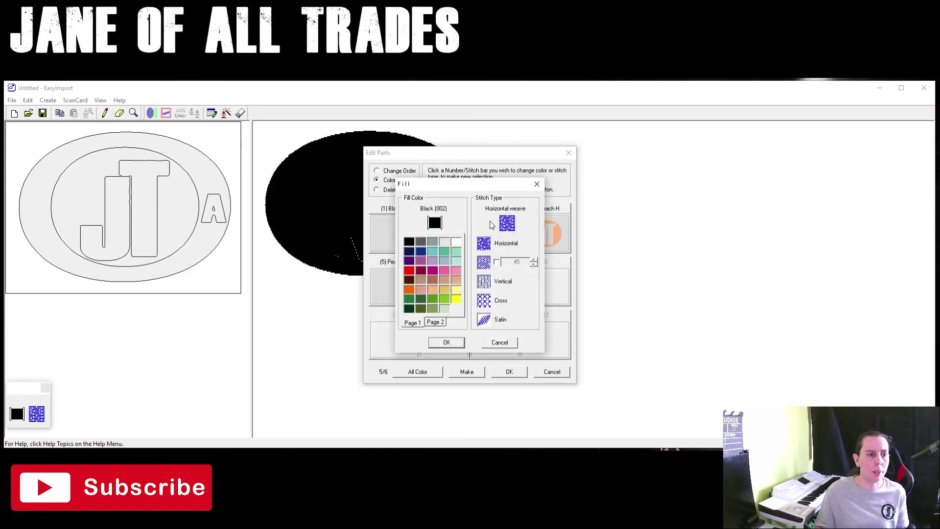
left_click(484, 263)
left_click(458, 342)
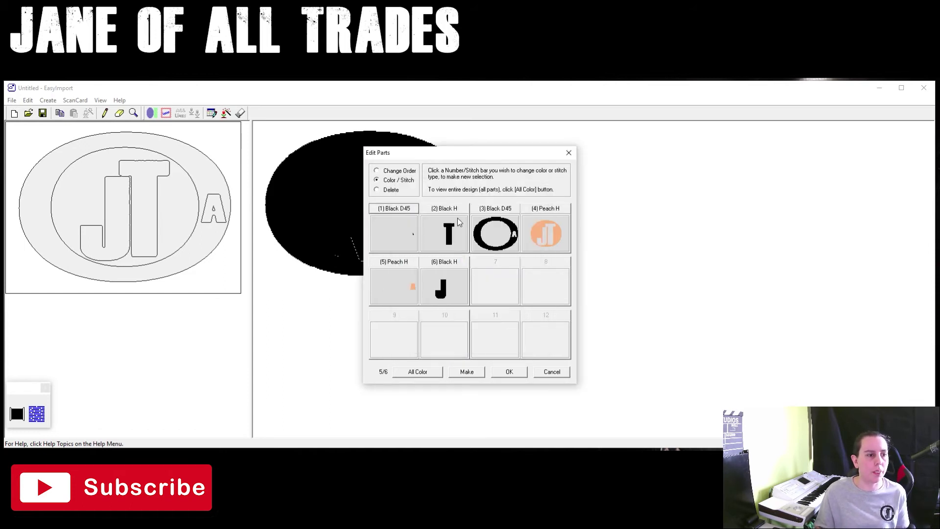
left_click(451, 211)
left_click(489, 263)
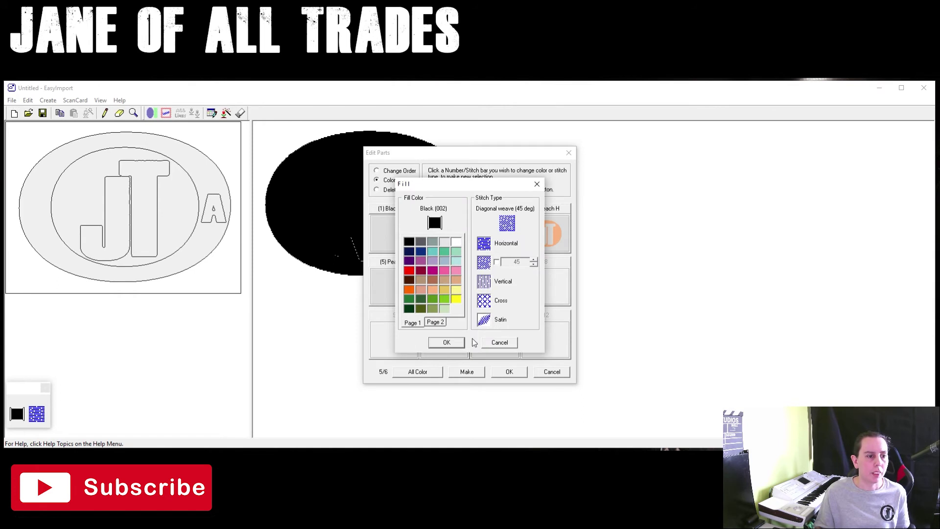
left_click(457, 345)
Set parts 4, 5 and 6 to Diagonal weave (45 deg) fill.
left_click(552, 212)
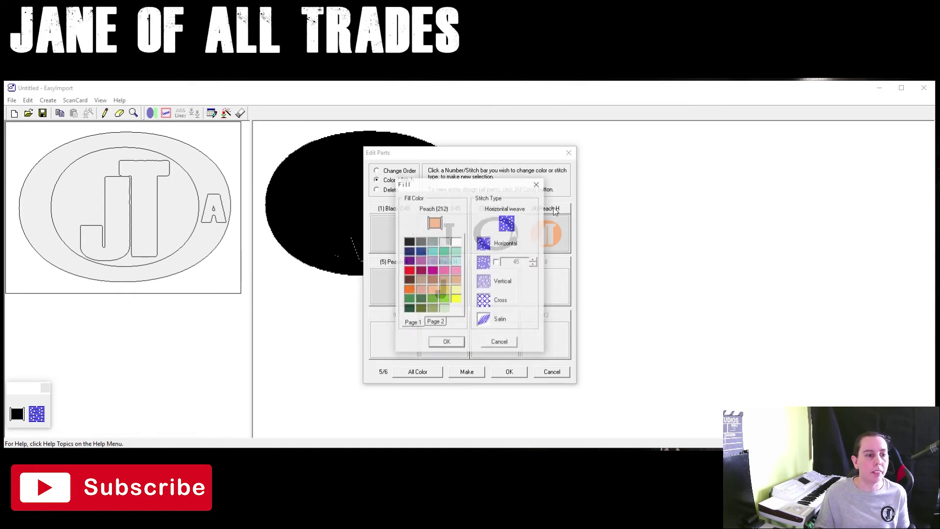
left_click(485, 263)
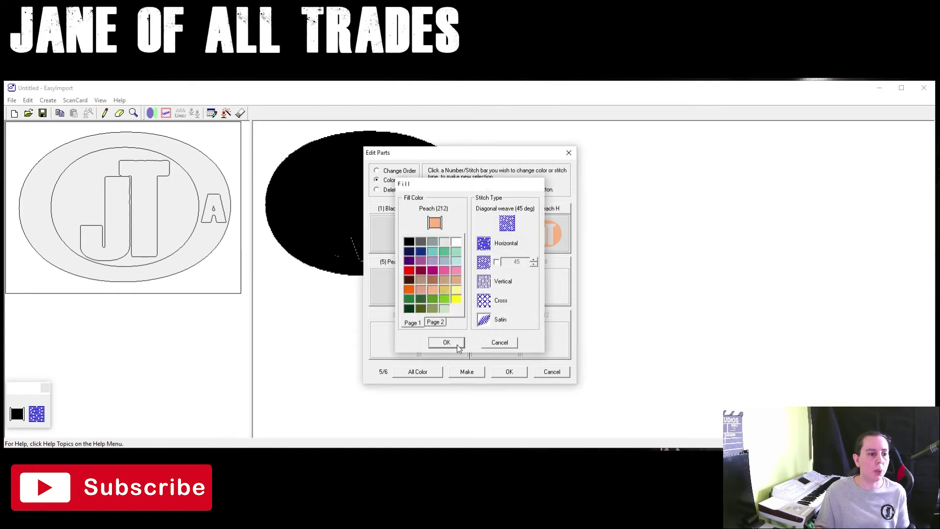
left_click(456, 342)
left_click(397, 263)
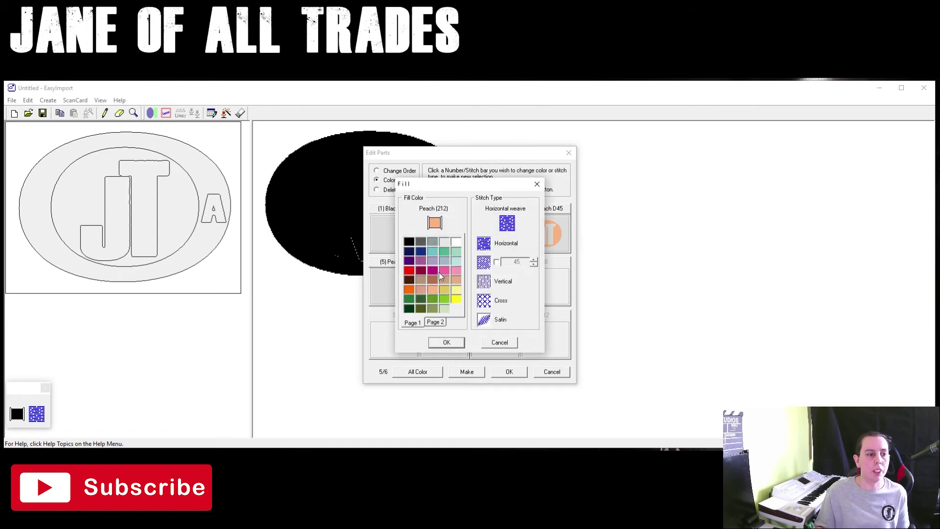
left_click(484, 264)
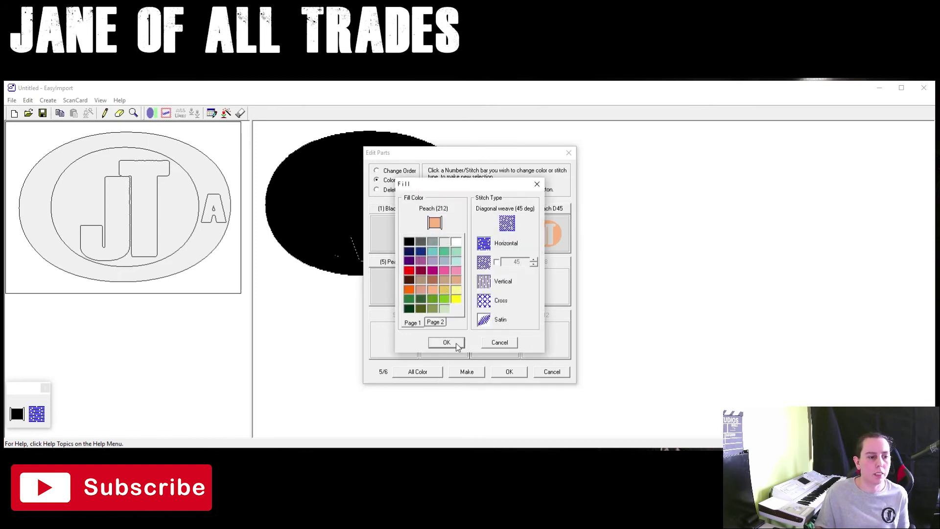
left_click(456, 342)
left_click(447, 261)
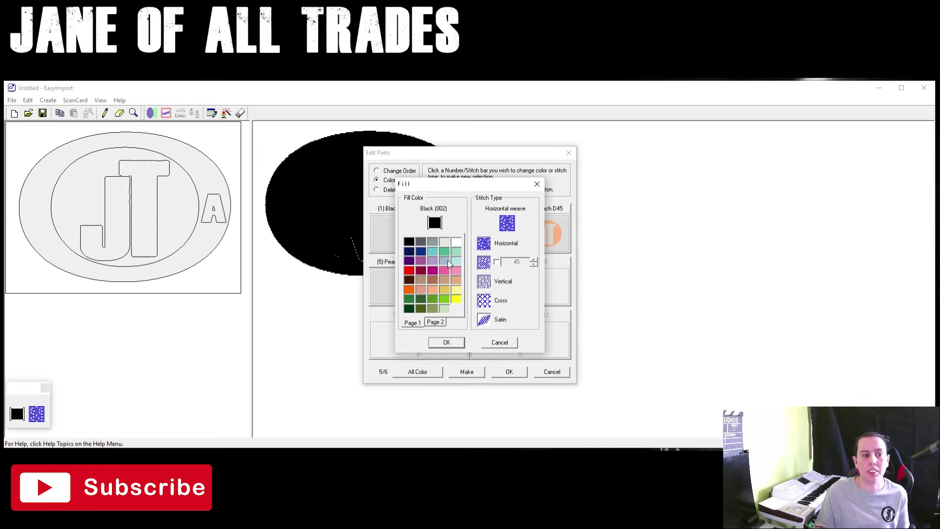
left_click(484, 264)
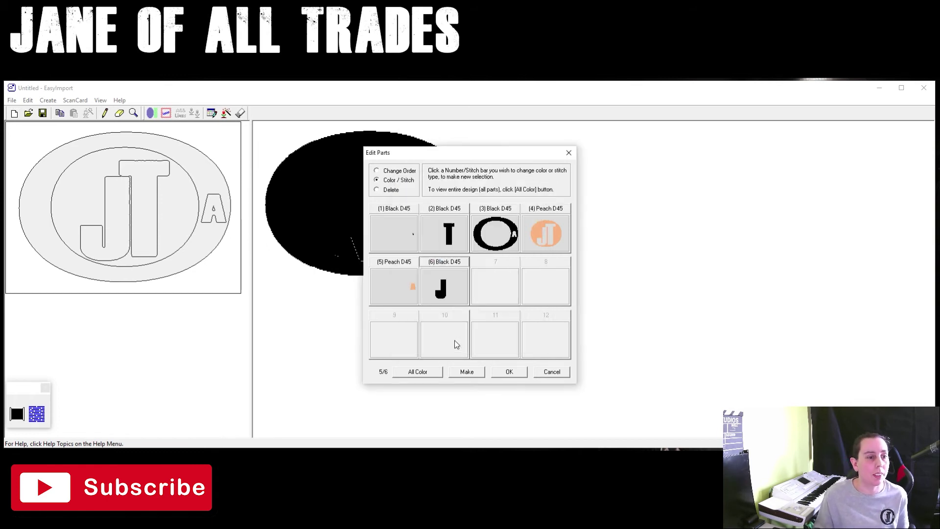
left_click(454, 341)
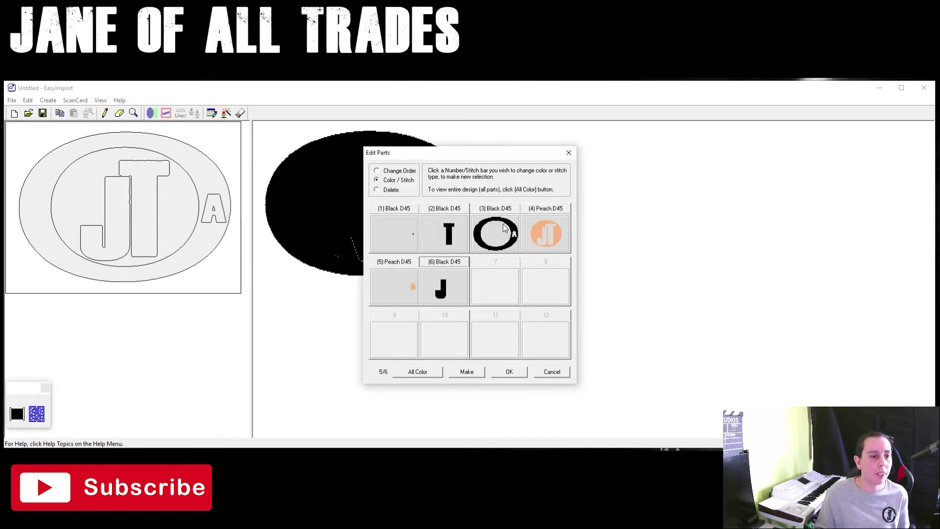
Apply the Edit Parts changes: black oval ring and JT letters on a peach centre, peach A.
left_click(510, 377)
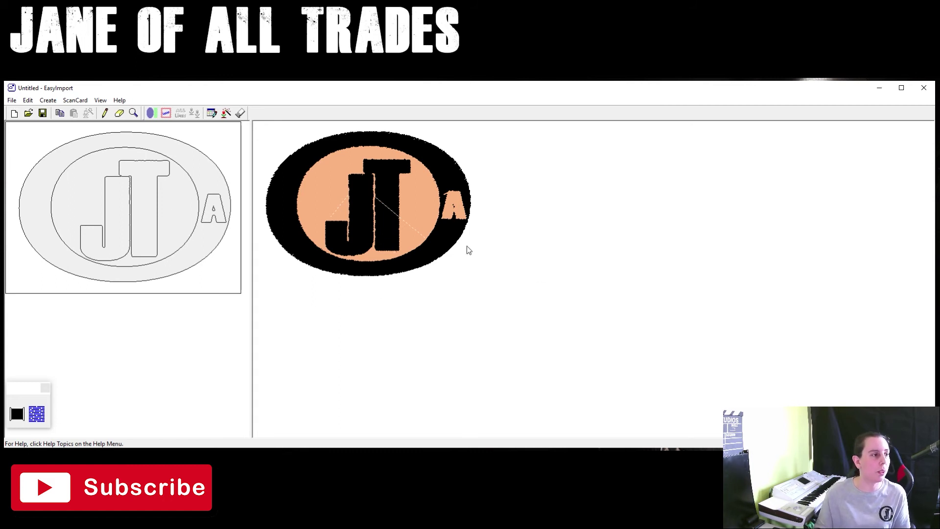
Save As, replacing Untitled with LogoPeach as a .sew file in the JOAT folder.
left_click(11, 100)
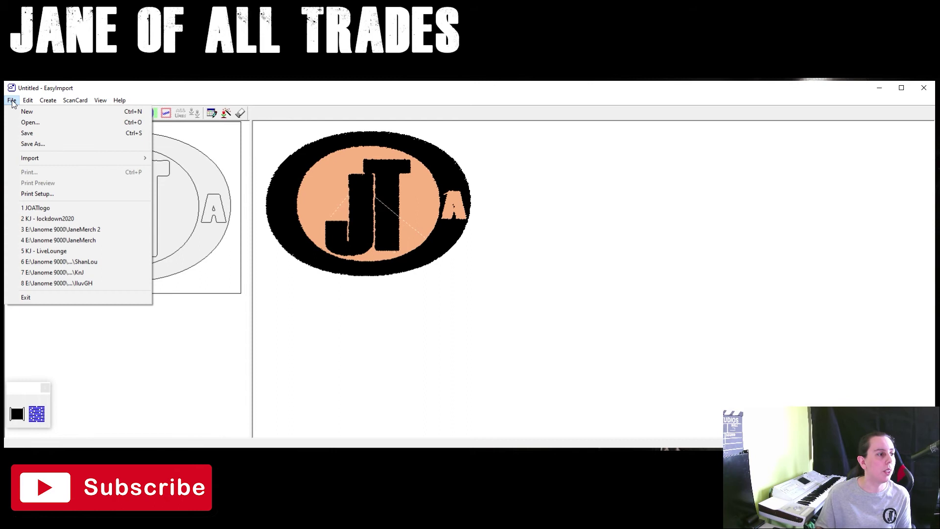
left_click(35, 144)
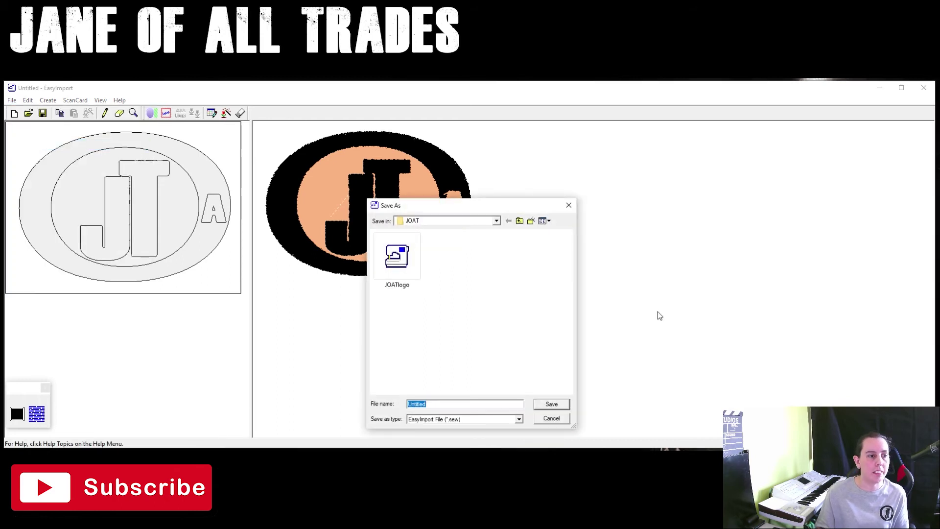
left_click(469, 405)
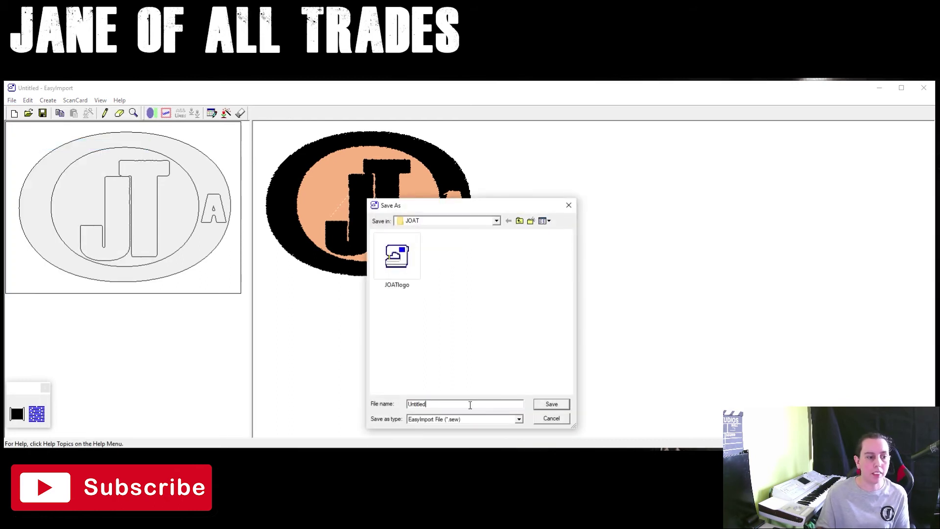
double_click(413, 404)
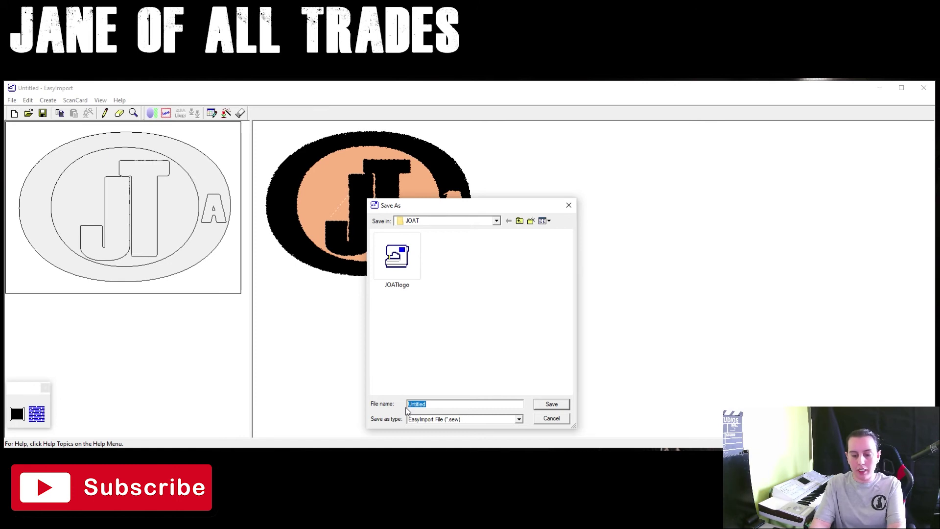
type("LogoPeach")
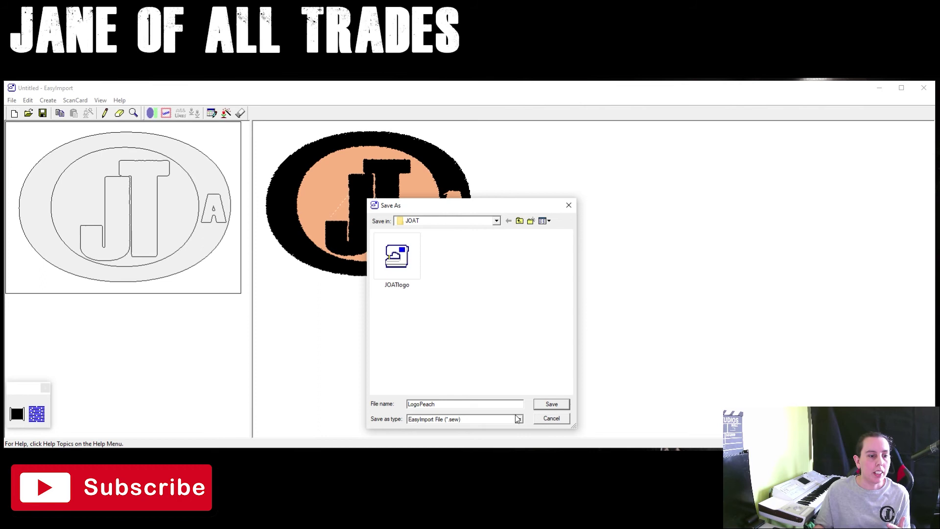
left_click(552, 404)
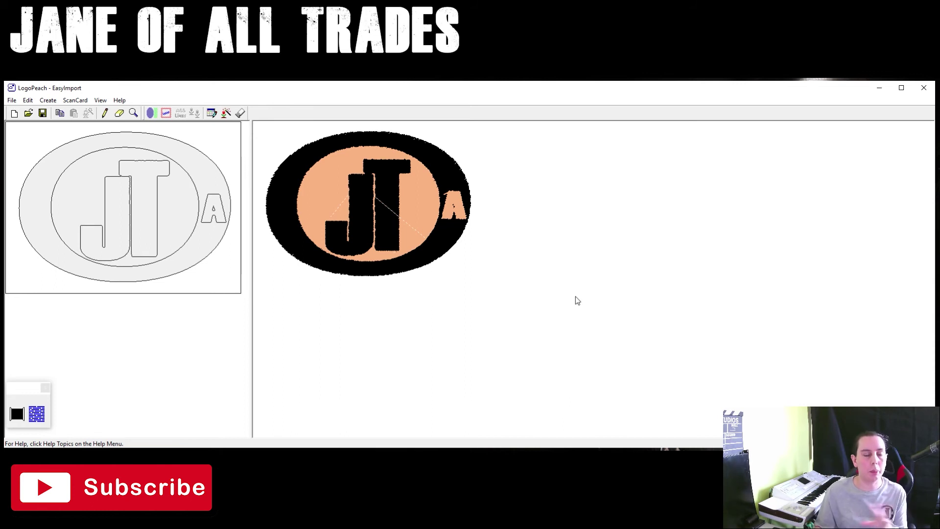
Add LogoPeach.sew to the Make ScanCard design list and start writing it to the card.
left_click(240, 113)
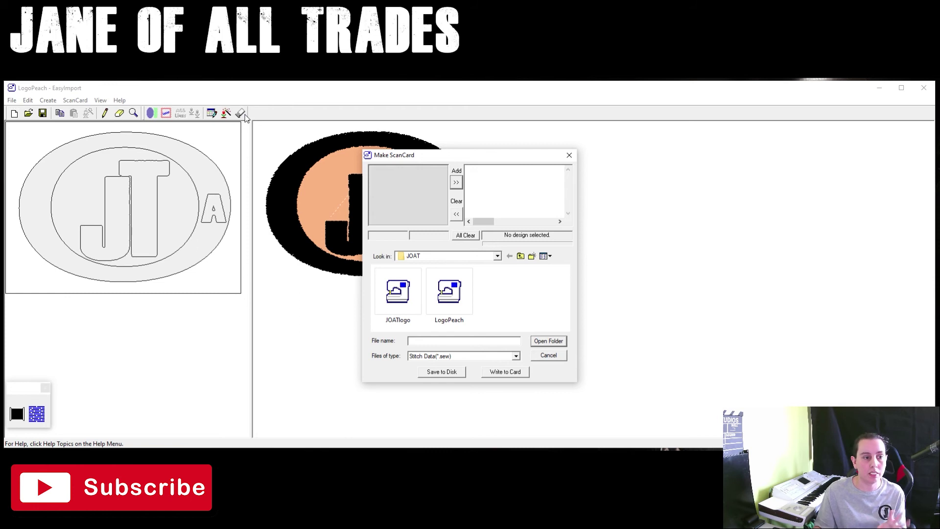
left_click(443, 318)
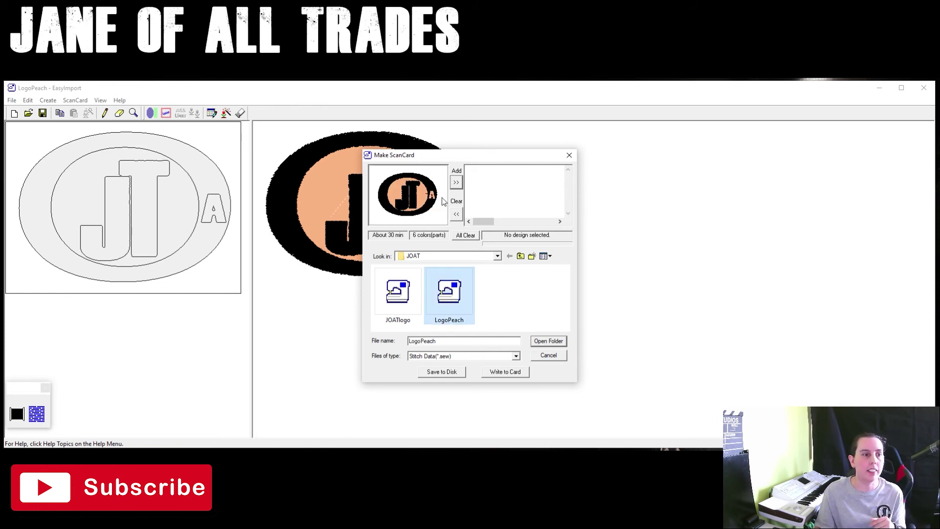
left_click(459, 183)
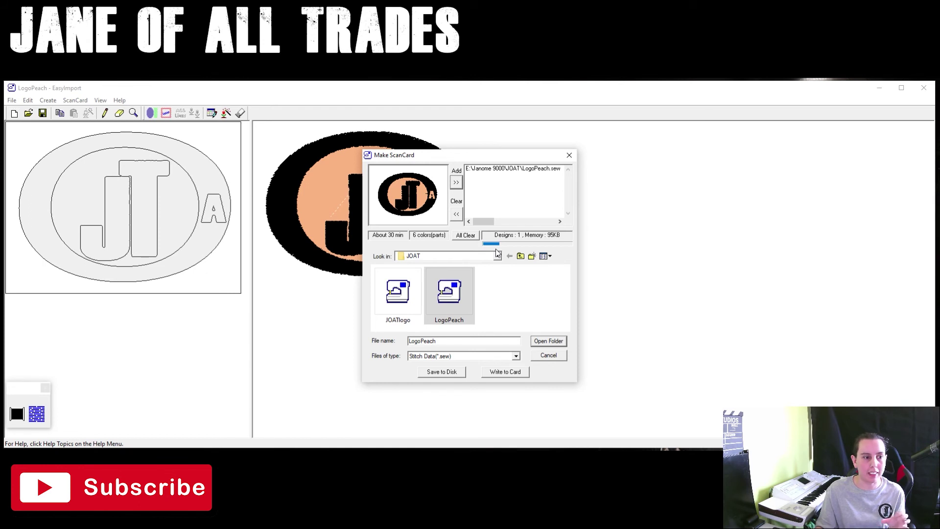
left_click(518, 374)
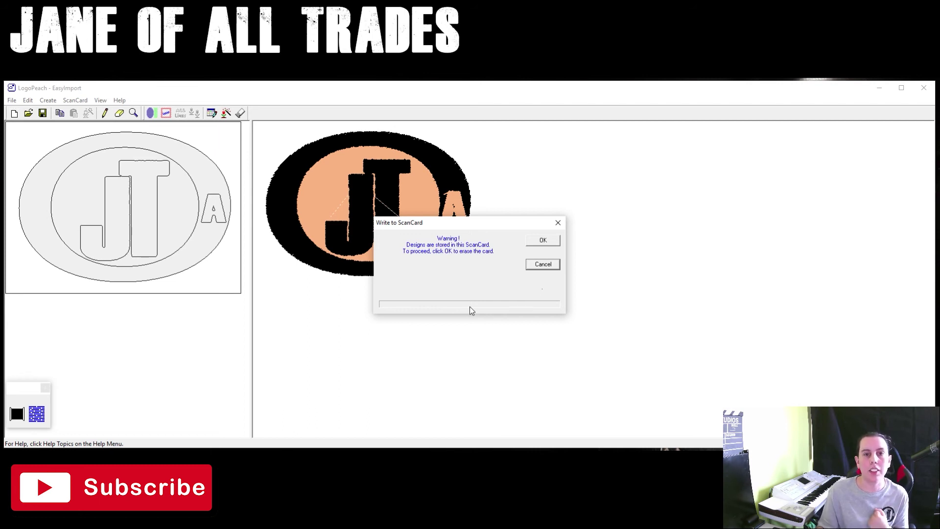
Confirm erasing the ScanCard's existing designs so LogoPeach gets written to it.
left_click(537, 241)
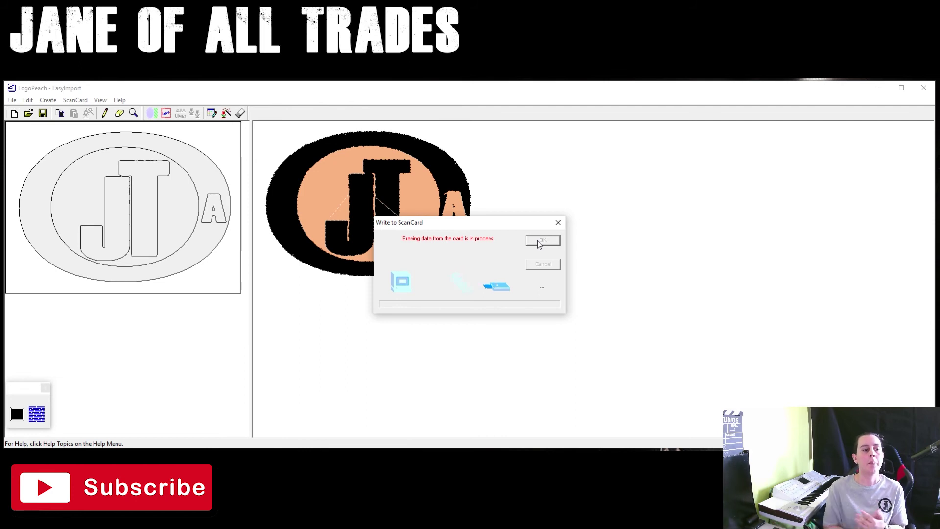